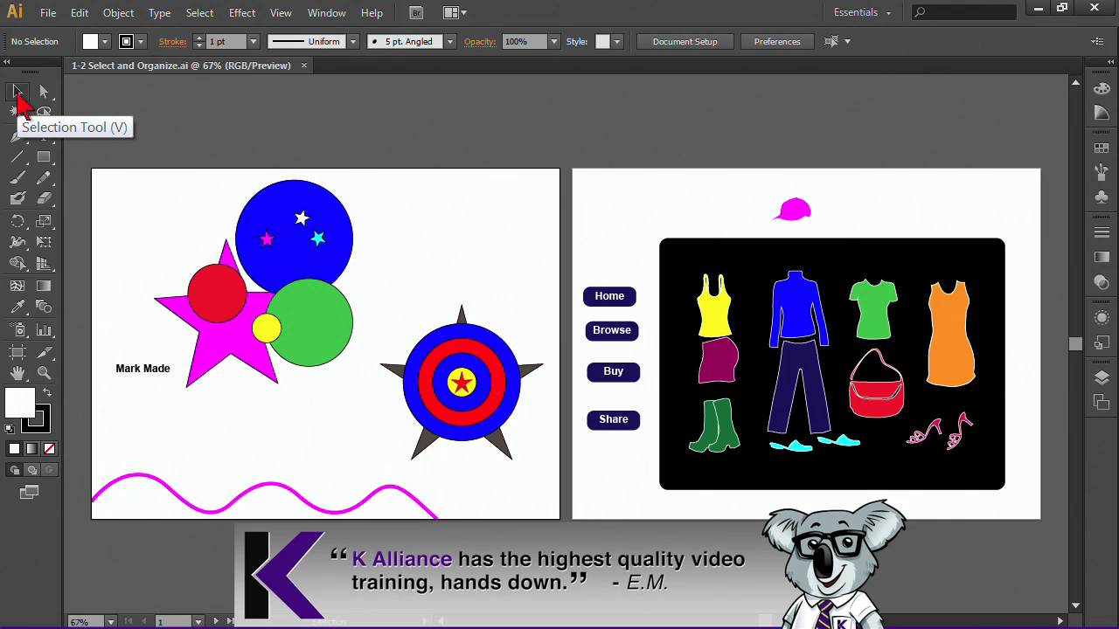
With the Selection Tool, select the magenta star, red, green and blue circles, cyan star, then wavy line.
{"action": "left_click", "coordinate": [18, 93]}
{"action": "left_click", "coordinate": [238, 358]}
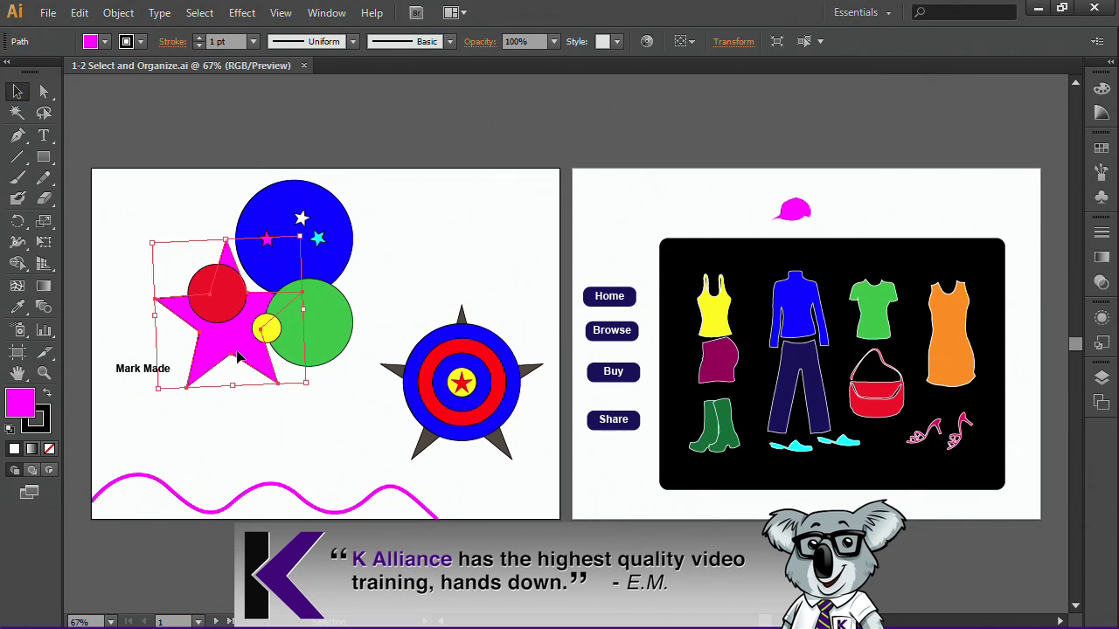
{"action": "left_click", "coordinate": [234, 304]}
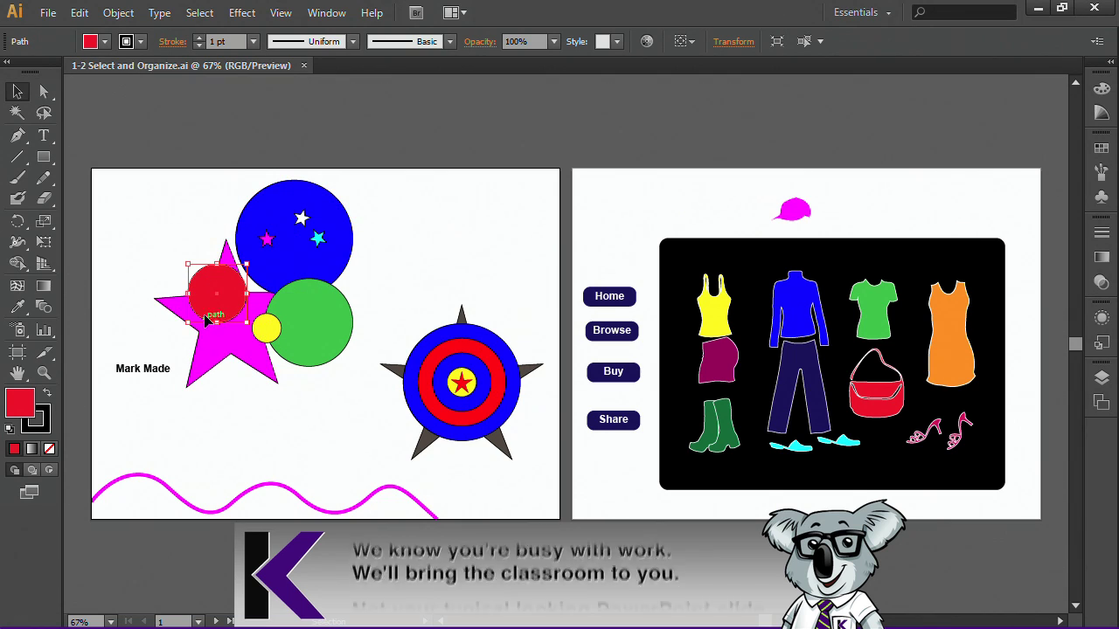
{"action": "left_click", "coordinate": [322, 325]}
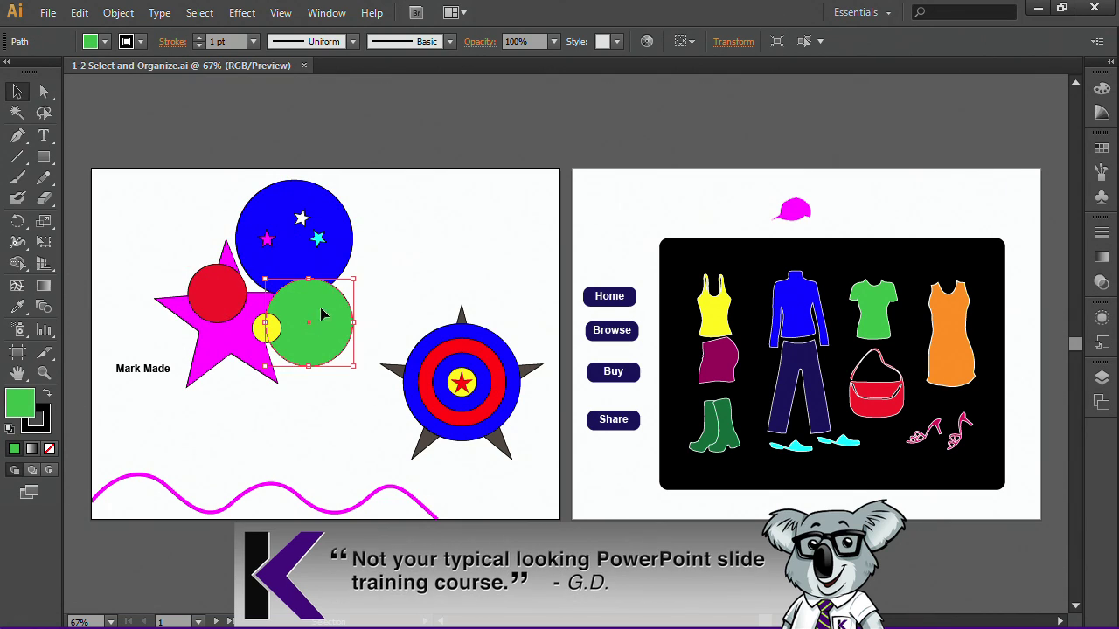
{"action": "left_click", "coordinate": [333, 264]}
{"action": "left_click_drag", "start_coordinate": [343, 255], "coordinate": [312, 229]}
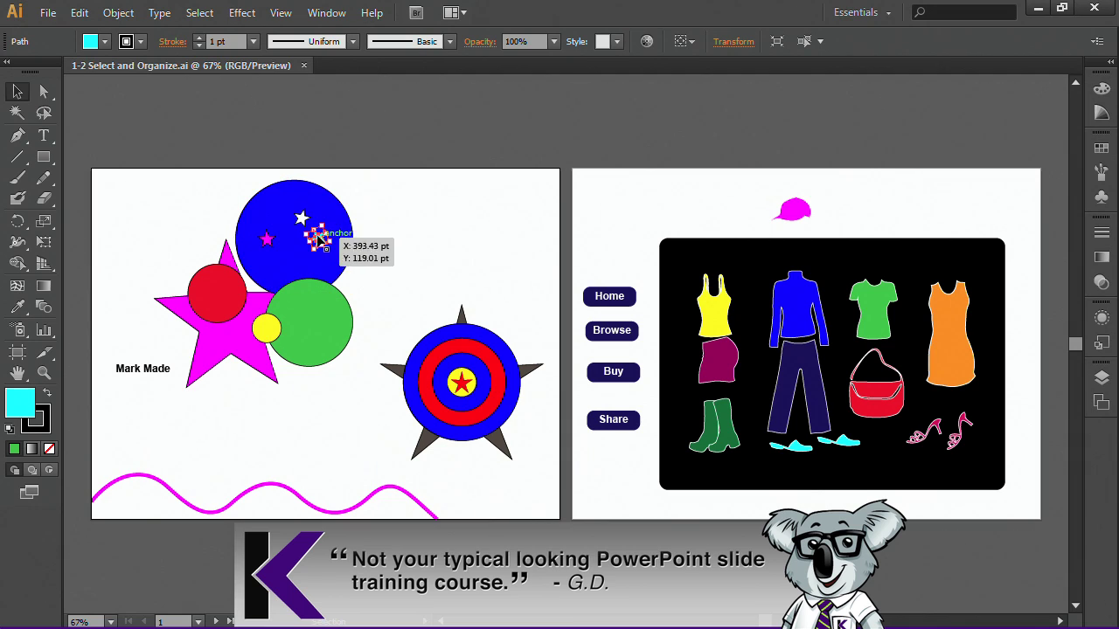
{"action": "left_click", "coordinate": [185, 494]}
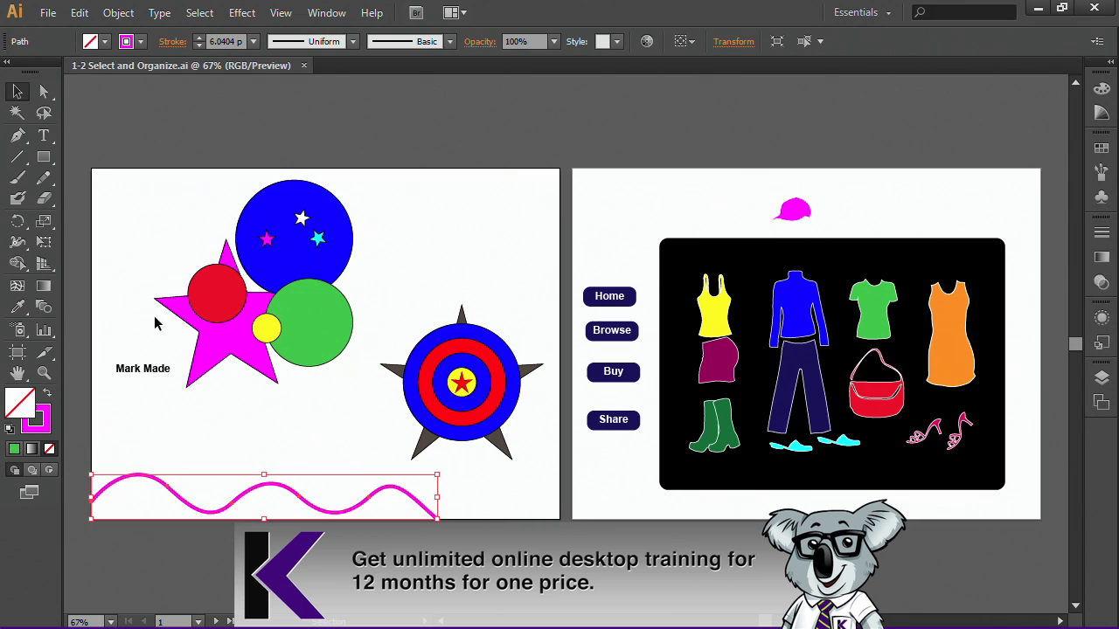
Deselect, then marquee-select the magenta star, overlapping circles and small stars, repeating the marquee once.
{"action": "left_click", "coordinate": [105, 166]}
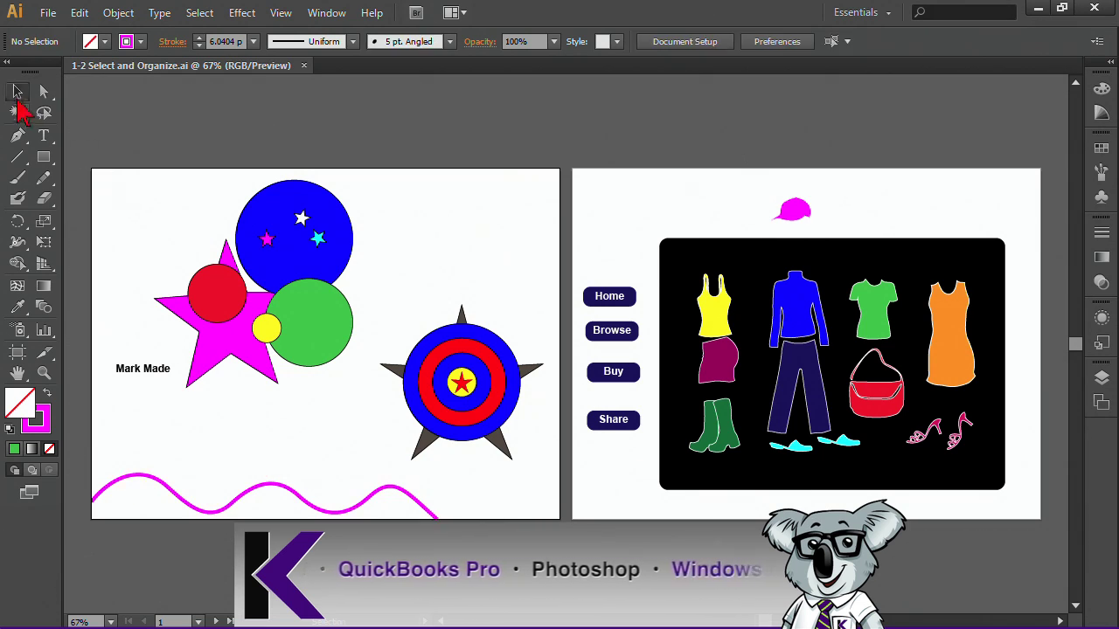
{"action": "left_click_drag", "start_coordinate": [187, 227], "coordinate": [365, 367]}
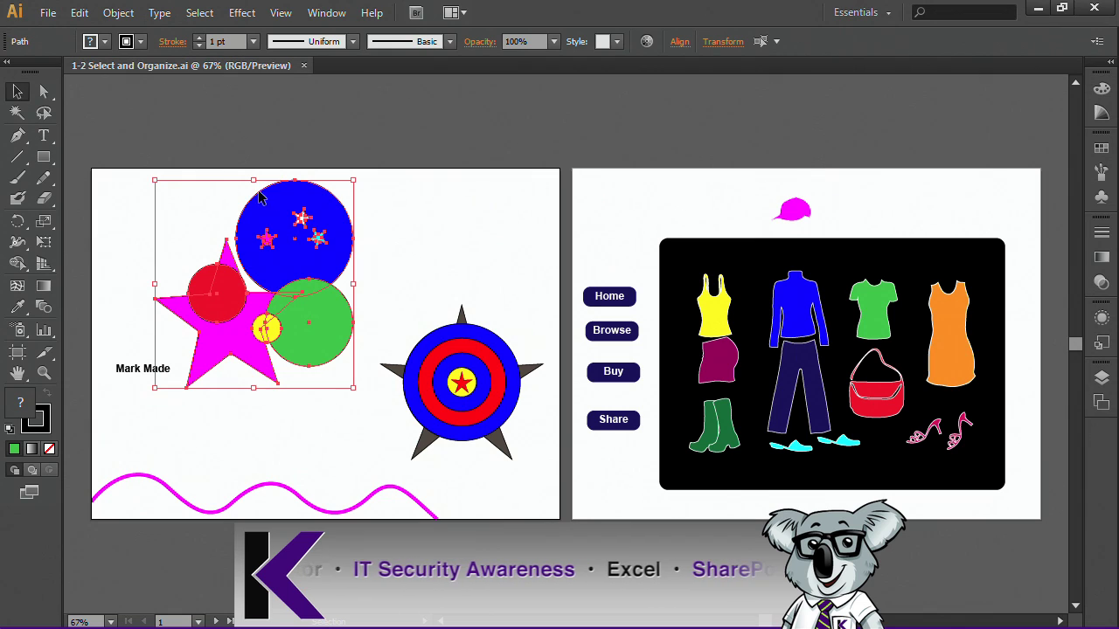
{"action": "left_click", "coordinate": [272, 410]}
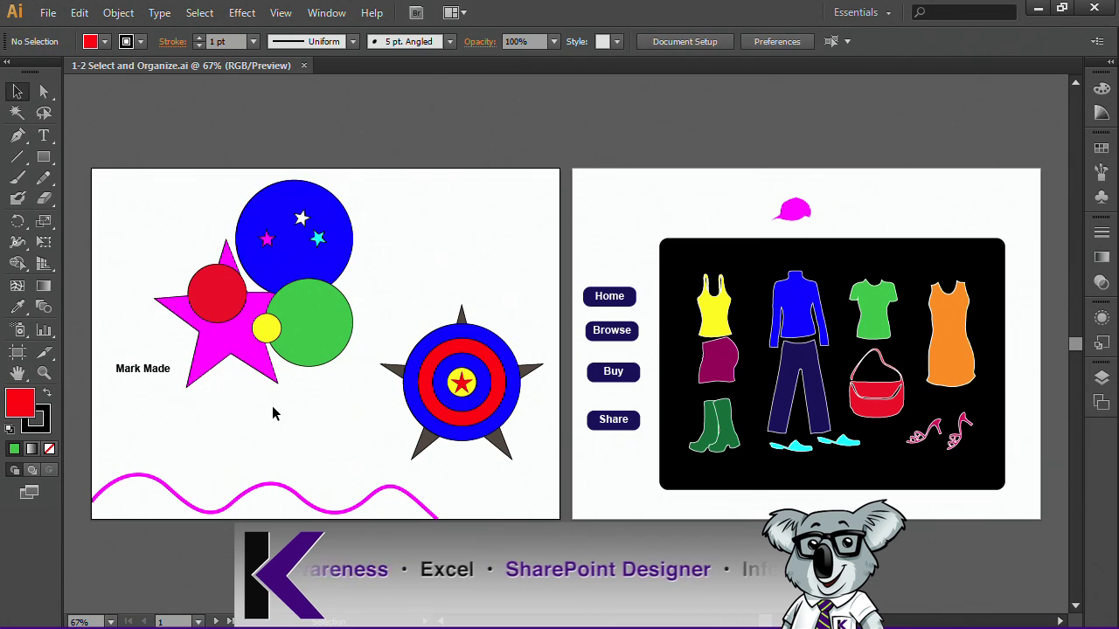
{"action": "left_click_drag", "start_coordinate": [177, 187], "coordinate": [278, 287]}
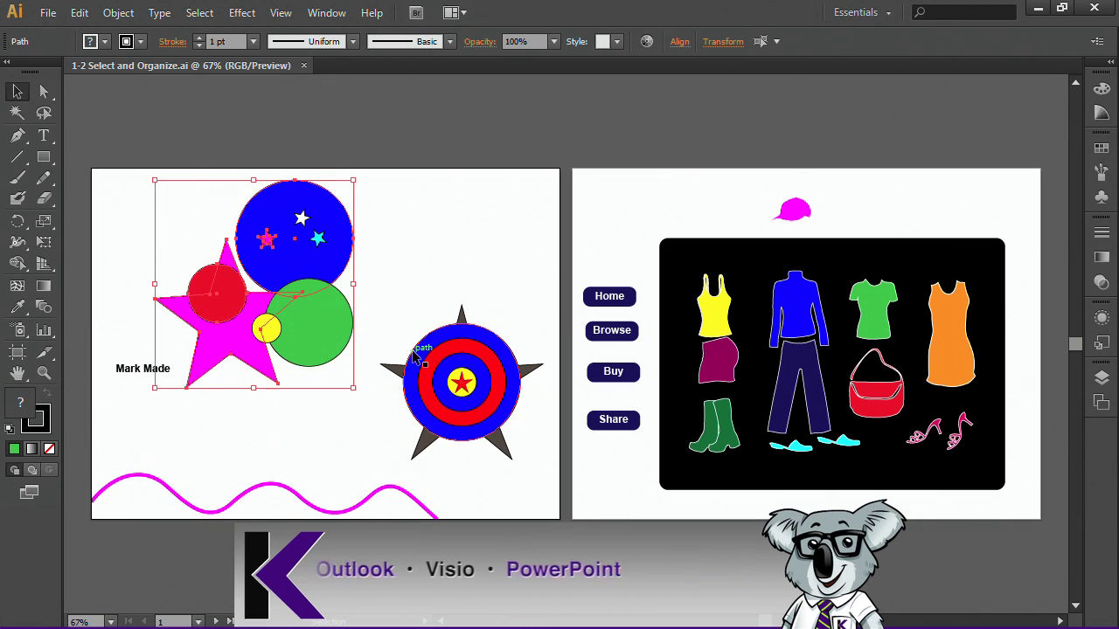
Shift-add the bullseye target star, Mark Made text and magenta wavy line to the selection.
{"action": "left_click", "coordinate": [381, 363], "text": "shift"}
{"action": "left_click", "coordinate": [123, 371], "text": "shift"}
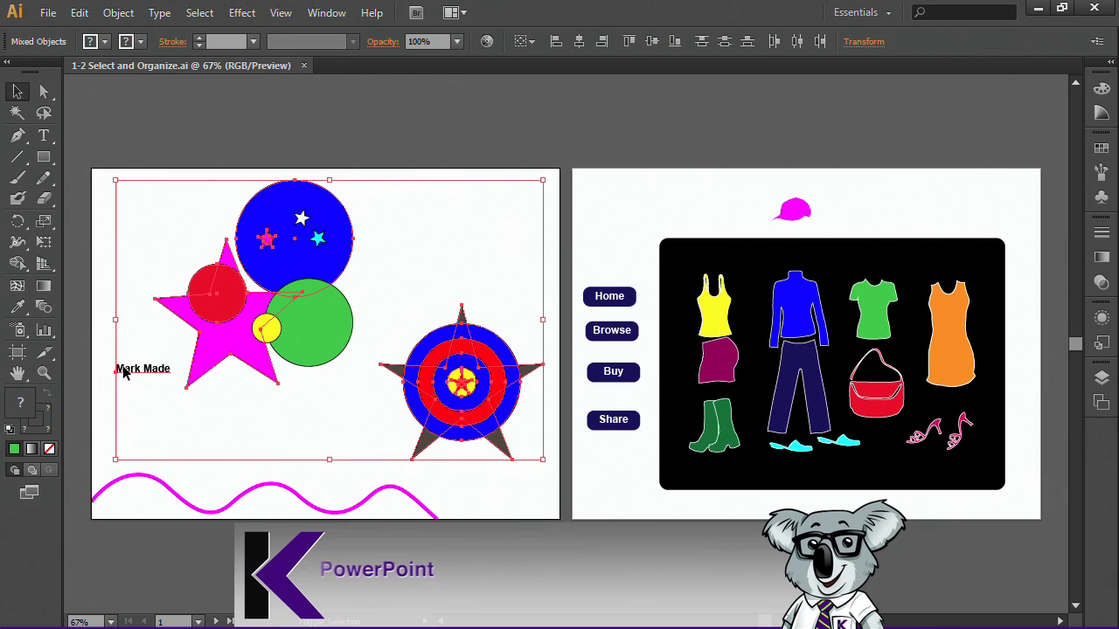
{"action": "left_click", "coordinate": [127, 480], "text": "shift"}
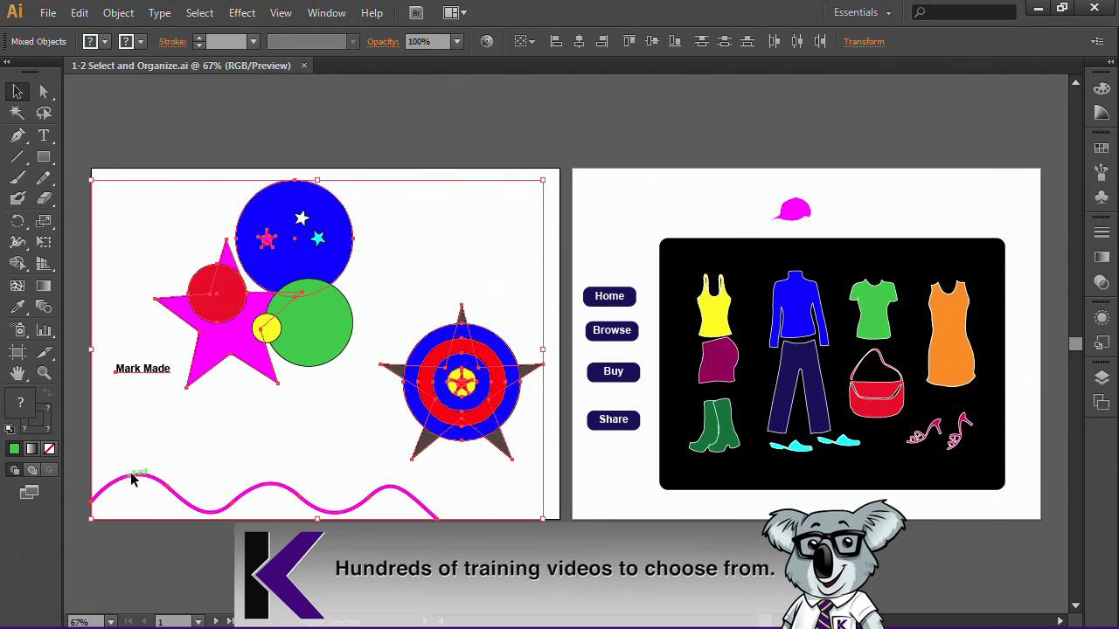
Shift-remove the magenta star, Mark Made text, wavy line, green and blue circles, and cyan and pink stars.
{"action": "left_click", "coordinate": [234, 353], "text": "shift"}
{"action": "left_click", "coordinate": [145, 374], "text": "shift"}
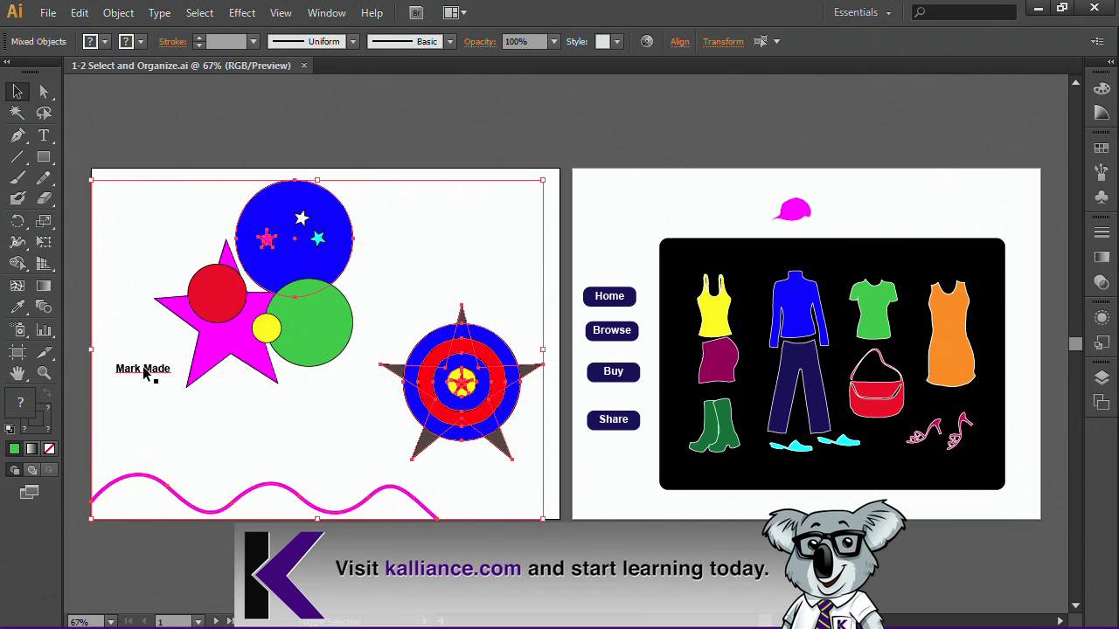
{"action": "left_click", "coordinate": [133, 479], "text": "shift"}
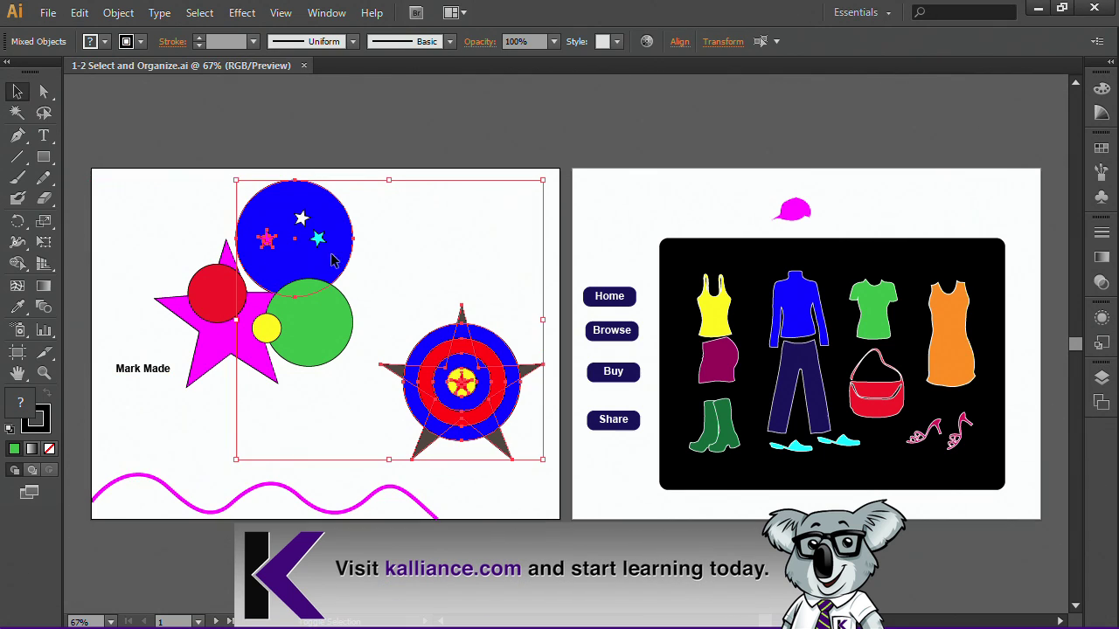
{"action": "left_click", "coordinate": [300, 328], "text": "shift"}
{"action": "left_click", "coordinate": [302, 268], "text": "shift"}
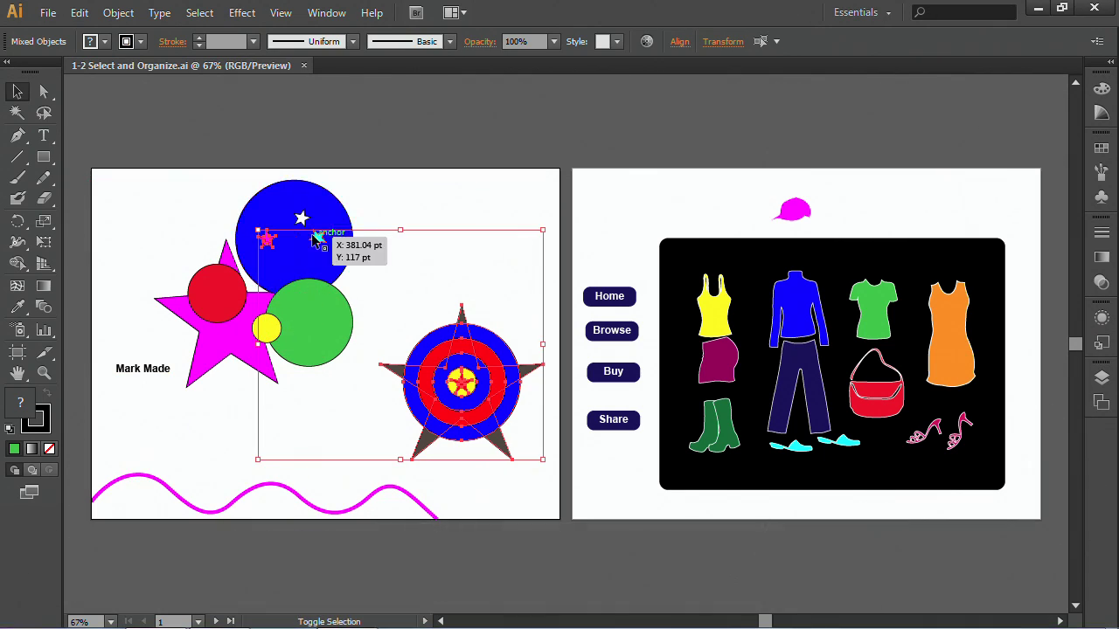
{"action": "left_click", "coordinate": [316, 237], "text": "shift"}
{"action": "left_click", "coordinate": [267, 238], "text": "shift"}
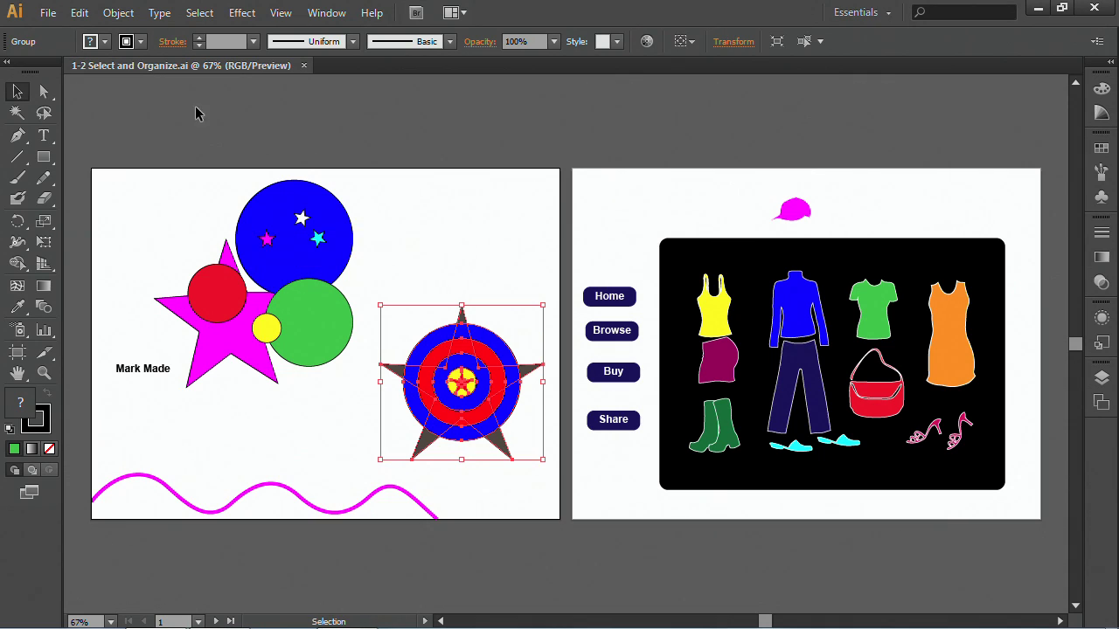
Apply Select > Inverse, Reselect and Deselect, then marquee the star and circles and deselect.
{"action": "left_click", "coordinate": [201, 13]}
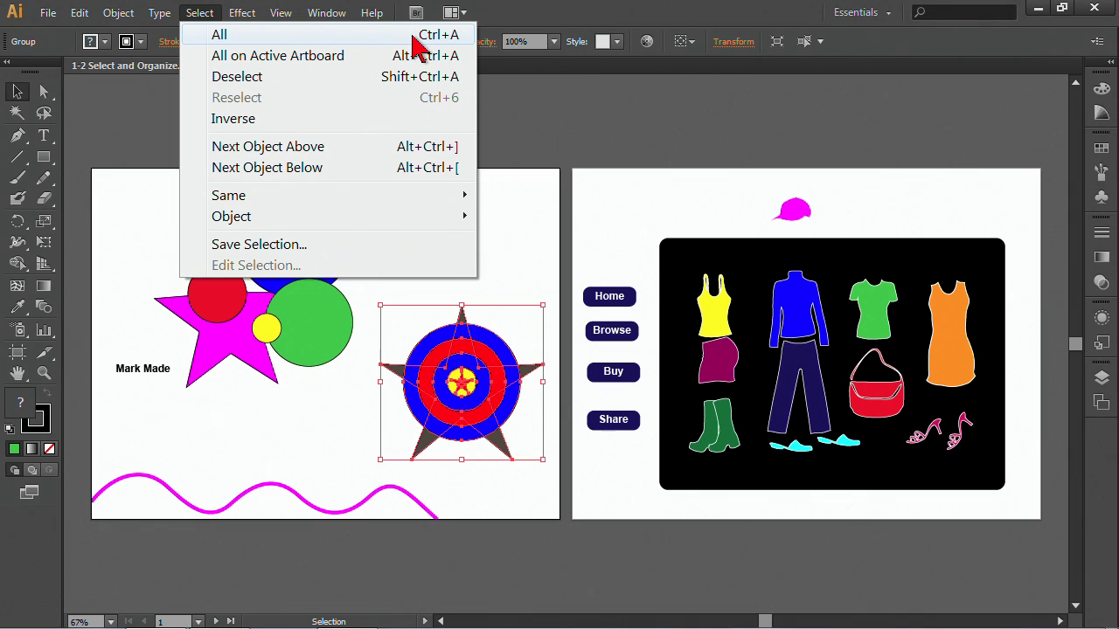
{"action": "left_click", "coordinate": [234, 120]}
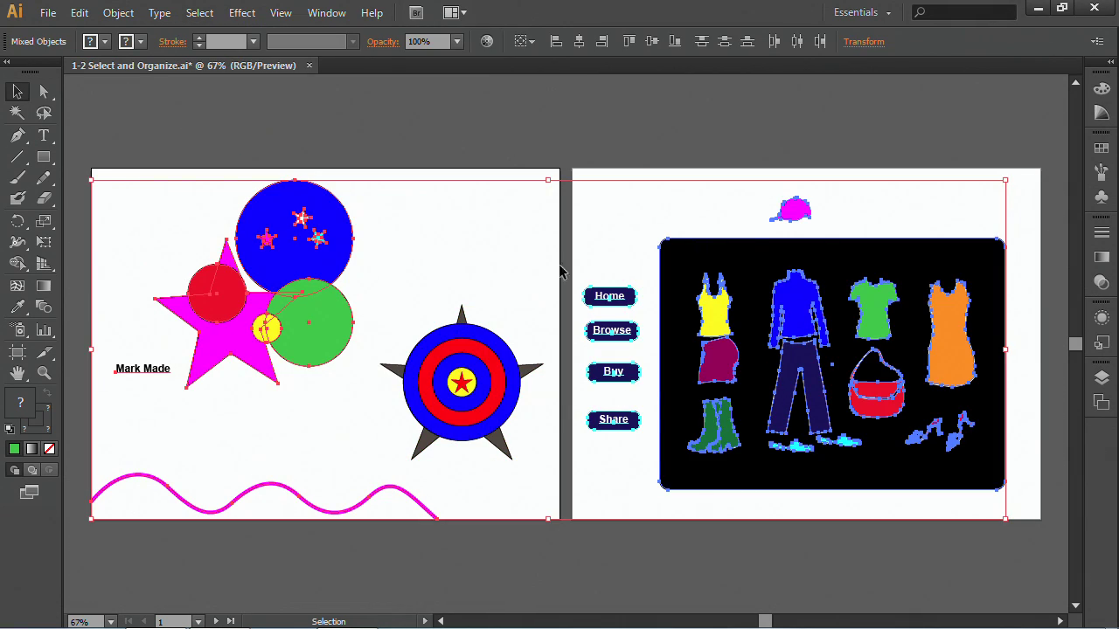
{"action": "left_click", "coordinate": [199, 13]}
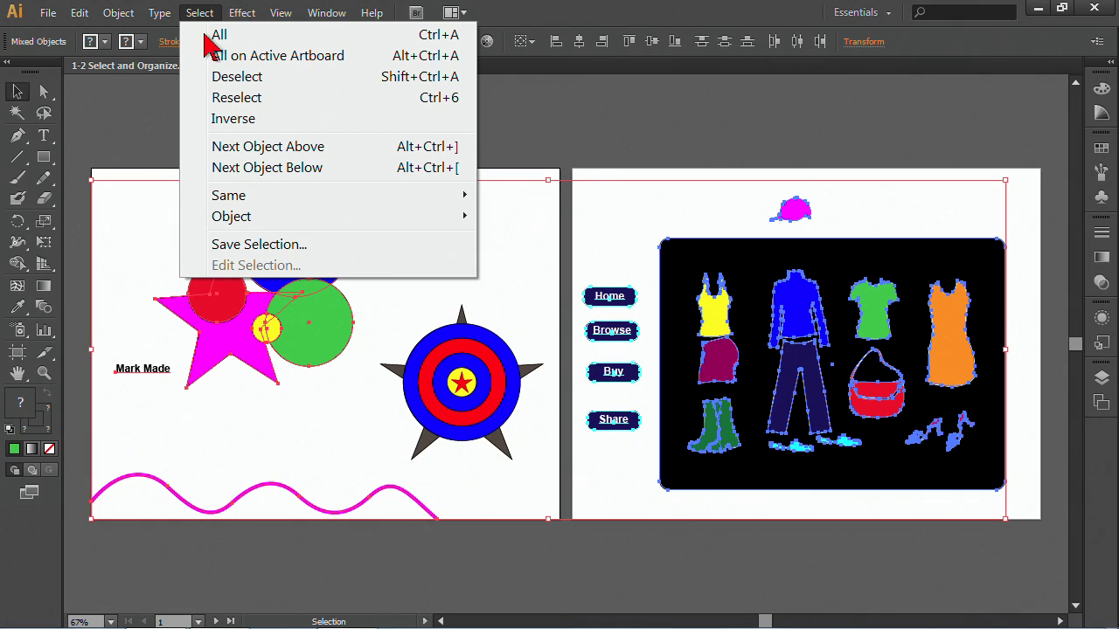
{"action": "left_click", "coordinate": [234, 98]}
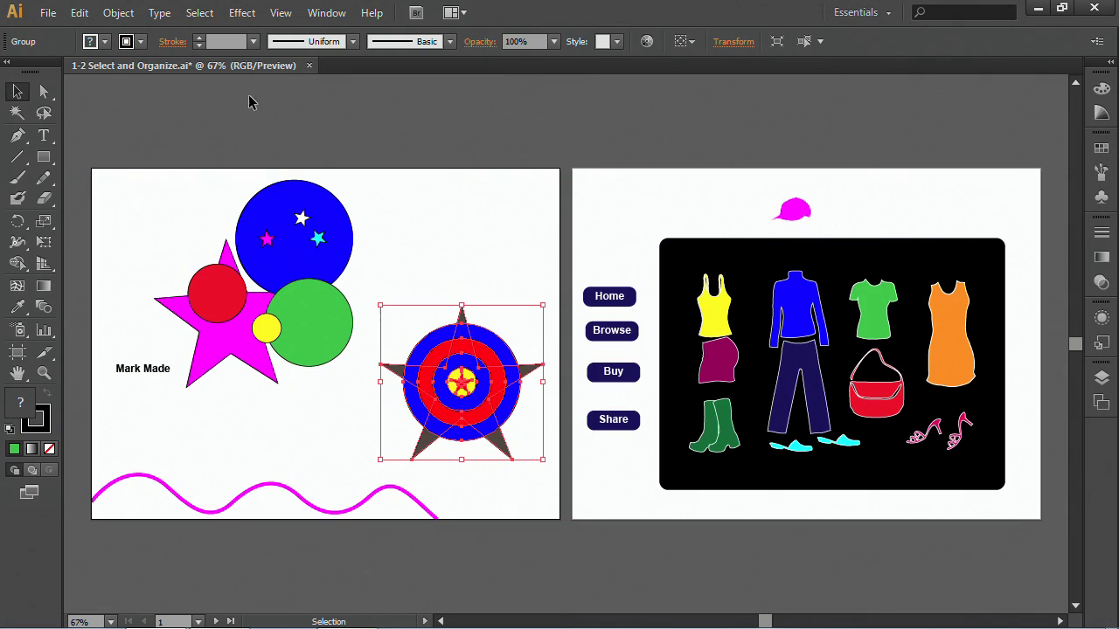
{"action": "left_click", "coordinate": [199, 13]}
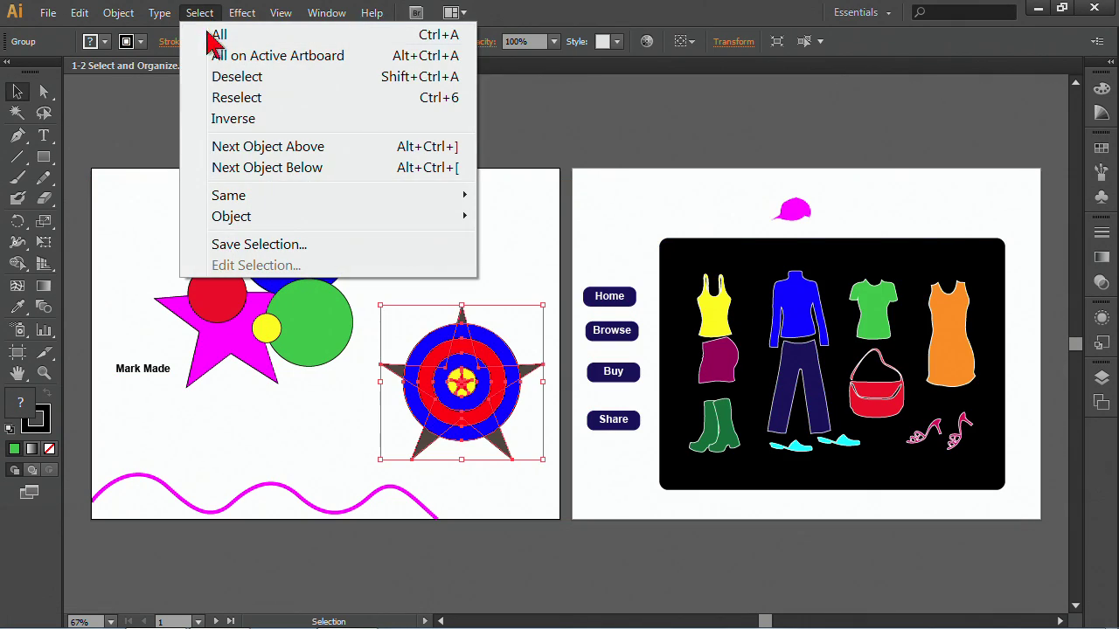
{"action": "left_click", "coordinate": [222, 76]}
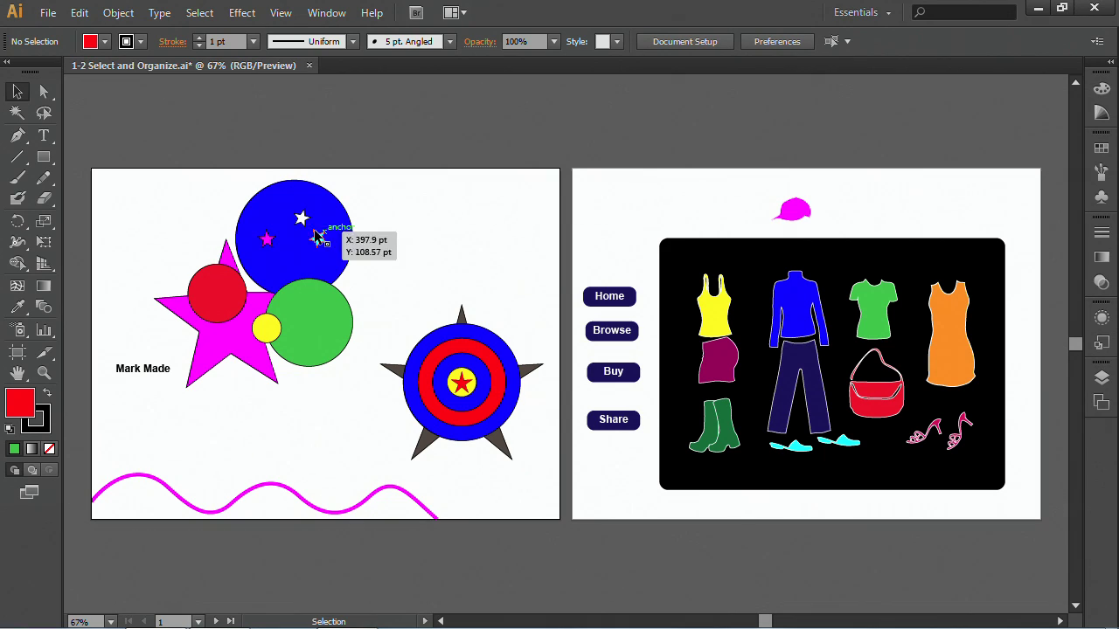
{"action": "left_click_drag", "start_coordinate": [155, 196], "coordinate": [346, 306]}
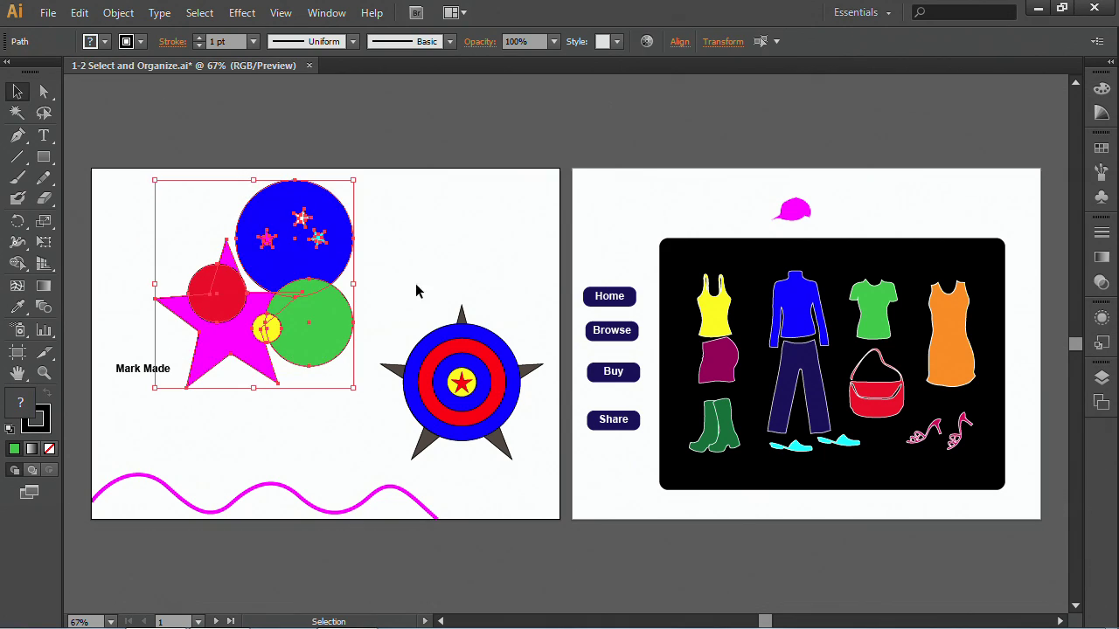
{"action": "left_click", "coordinate": [463, 240]}
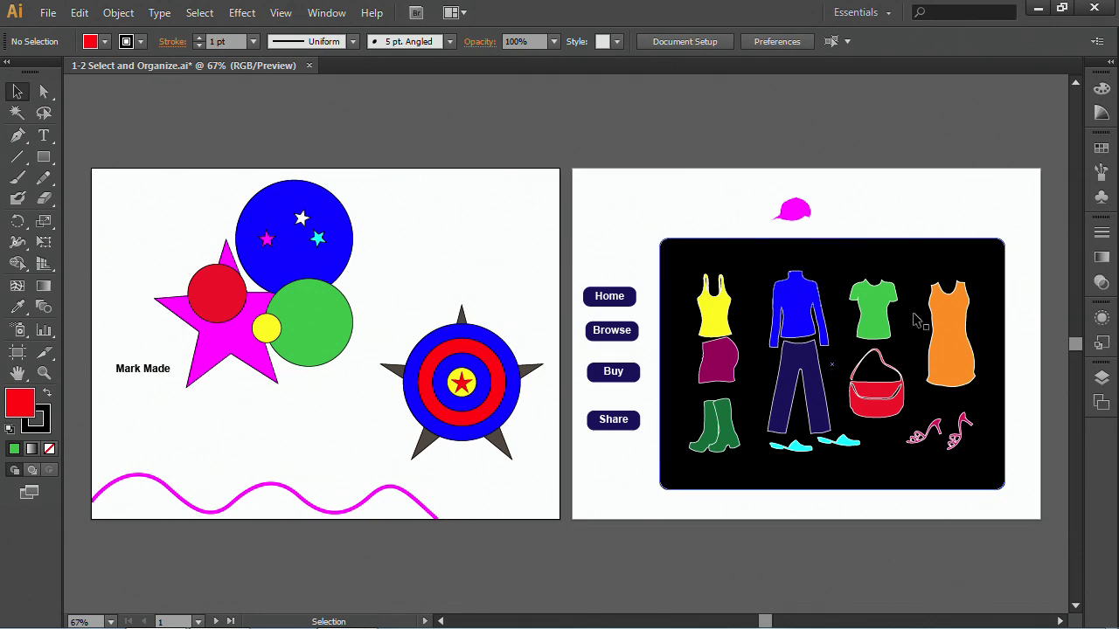
Expand the Target layer and select the wavy path and Mark Made text via their target circles.
{"action": "left_click", "coordinate": [1103, 380]}
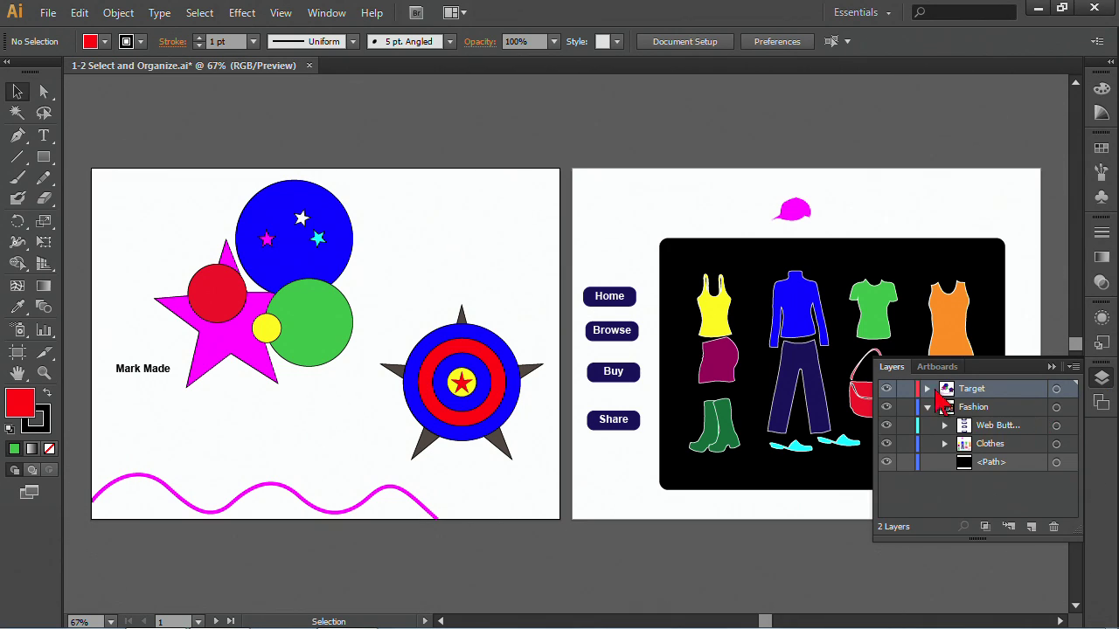
{"action": "left_click", "coordinate": [928, 389]}
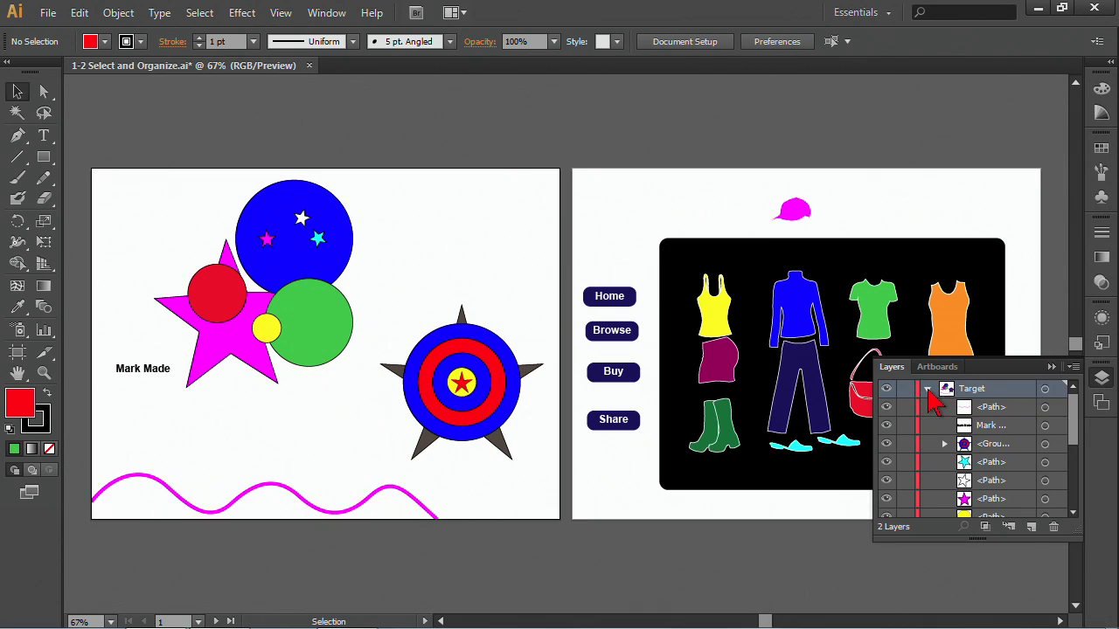
{"action": "left_click", "coordinate": [1045, 408]}
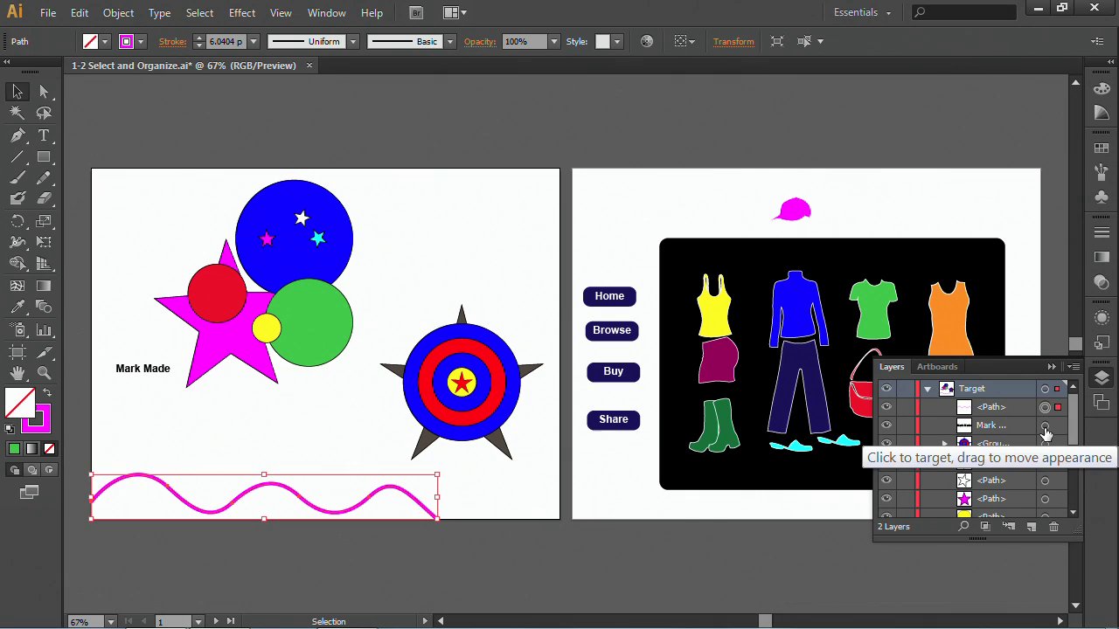
{"action": "left_click", "coordinate": [1046, 427]}
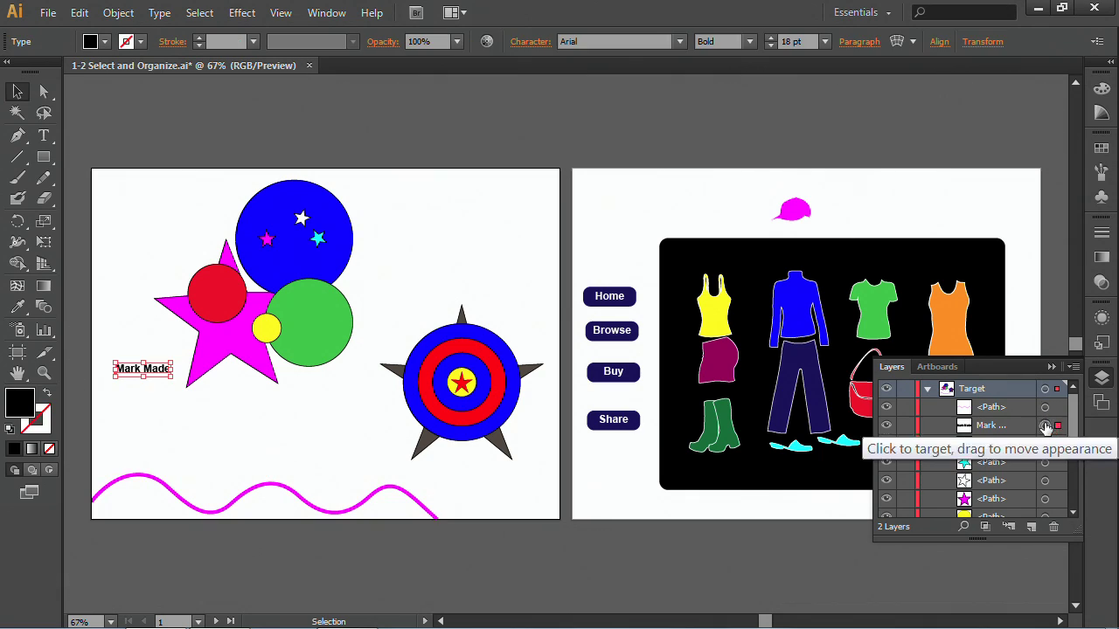
{"action": "left_click", "coordinate": [1045, 407]}
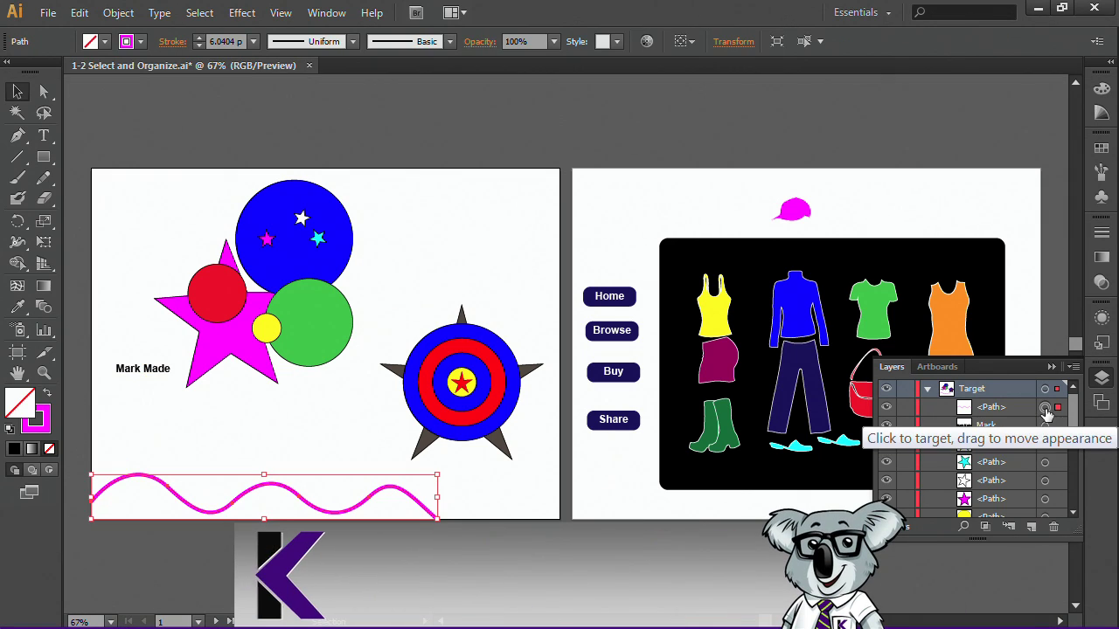
{"action": "left_click", "coordinate": [1046, 427]}
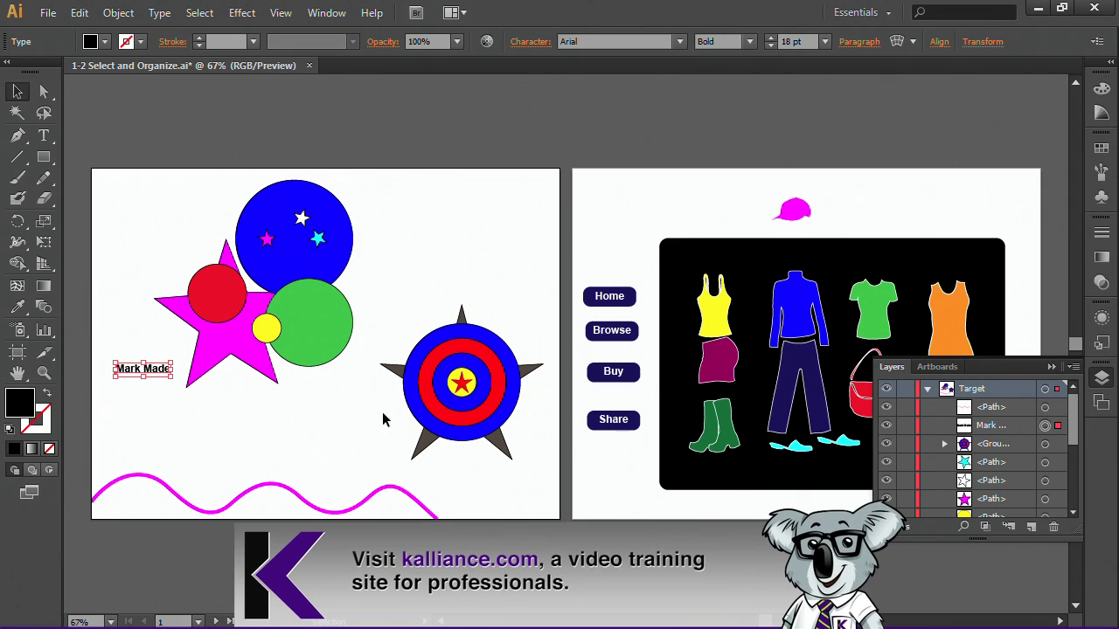
Deselect, marquee-select the pink star, circles and small stars, and collapse the Layers panel.
{"action": "left_click", "coordinate": [275, 396]}
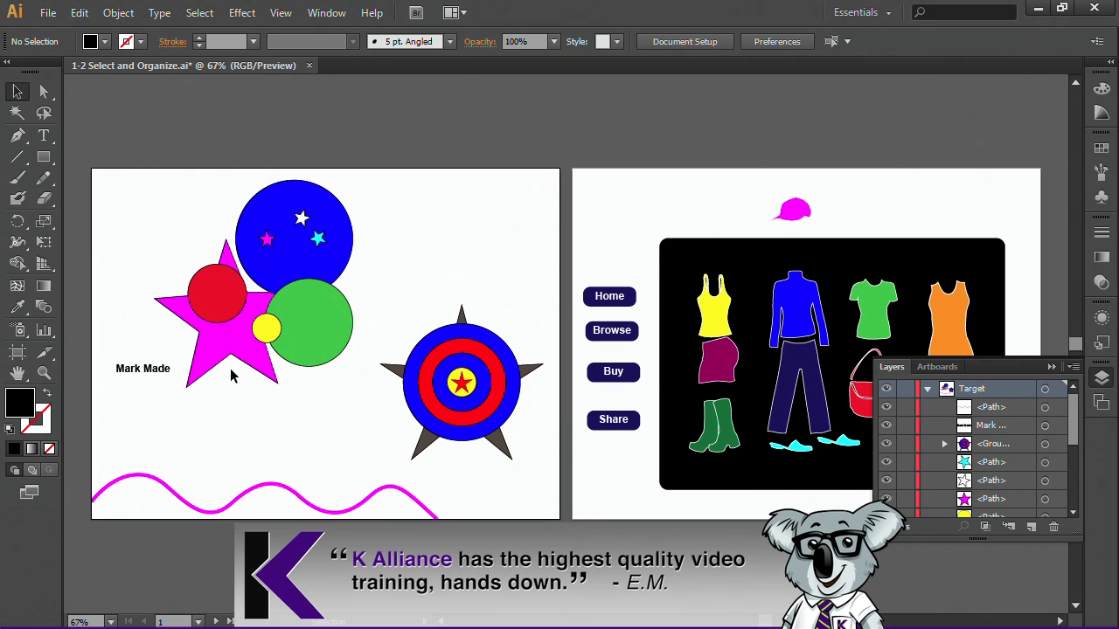
{"action": "left_click_drag", "start_coordinate": [180, 197], "coordinate": [336, 327]}
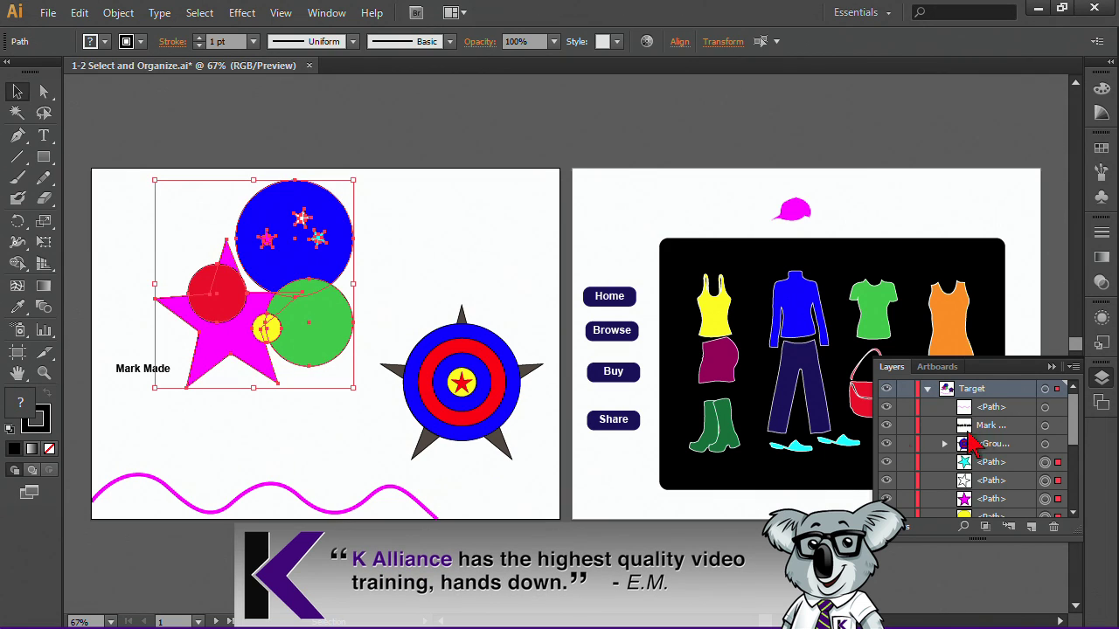
{"action": "scroll", "coordinate": [1075, 421], "scroll_direction": "down", "scroll_amount": 3}
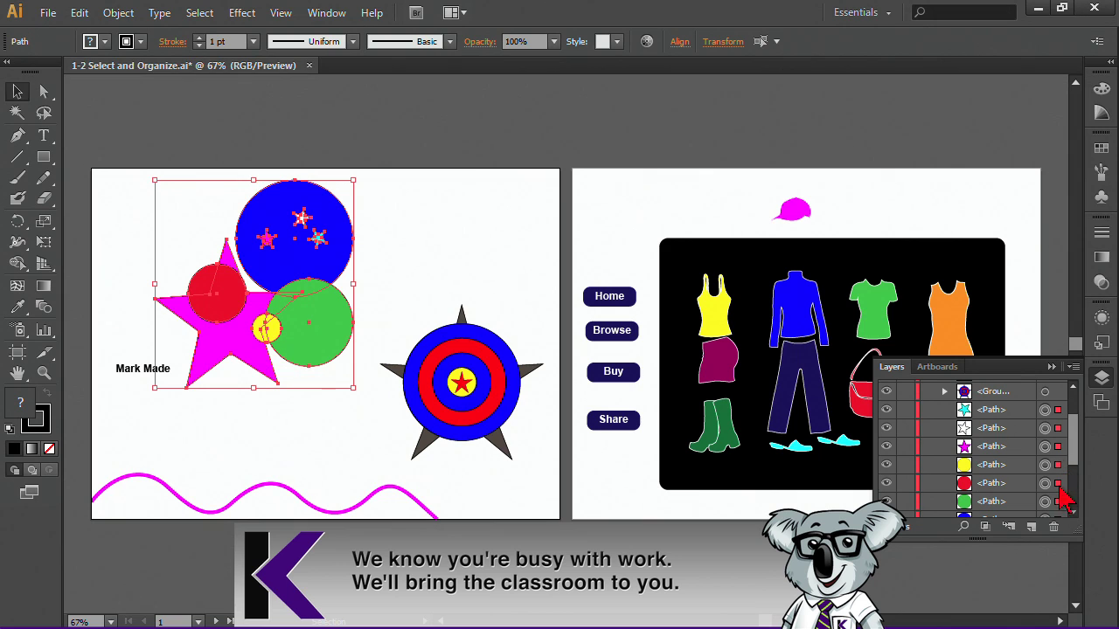
{"action": "left_click", "coordinate": [1103, 380]}
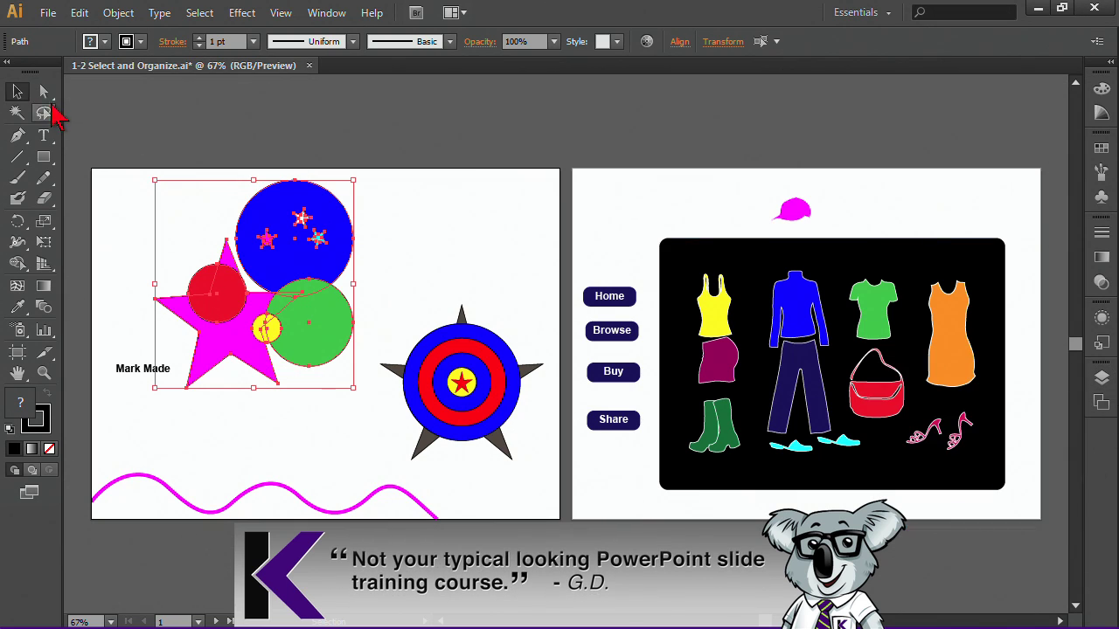
{"action": "left_click", "coordinate": [45, 93]}
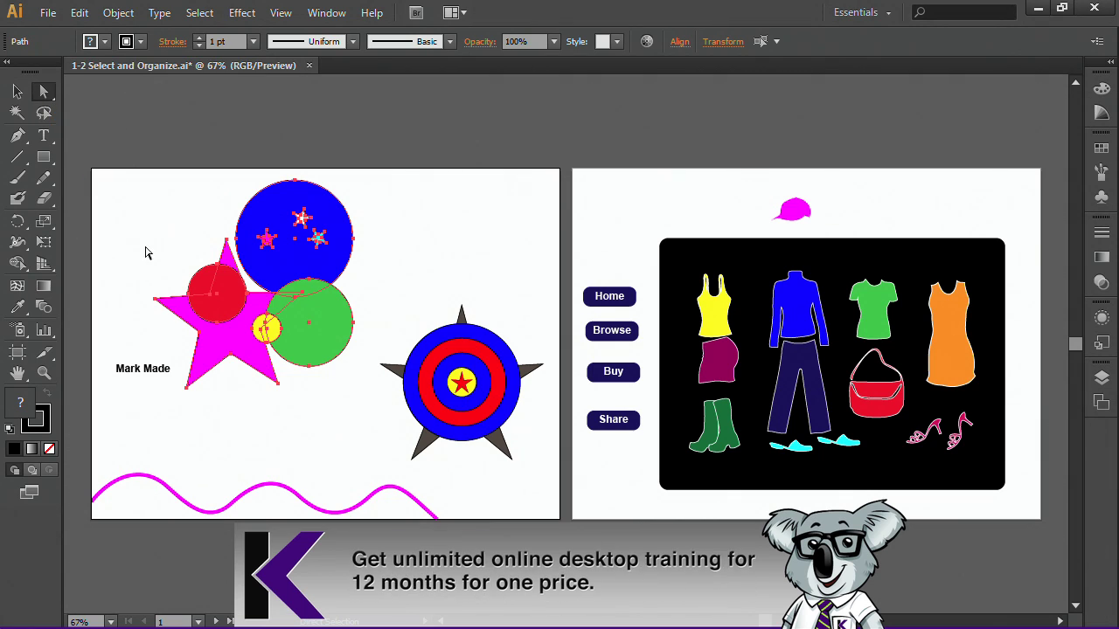
{"action": "left_click_drag", "start_coordinate": [82, 424], "coordinate": [503, 535]}
{"action": "left_click", "coordinate": [18, 91]}
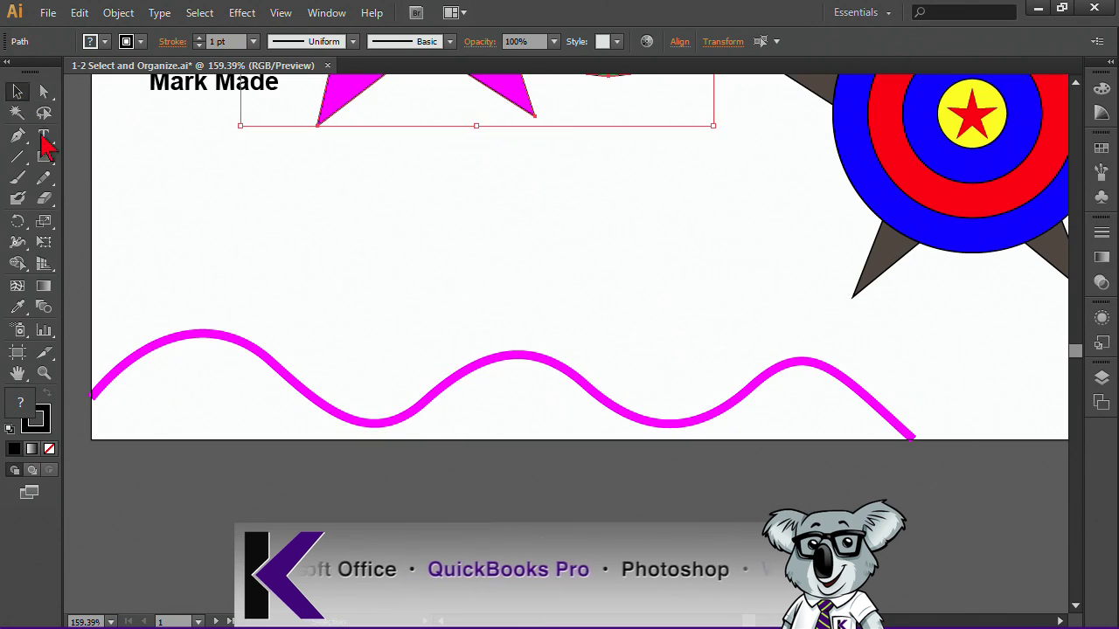
{"action": "left_click", "coordinate": [223, 340]}
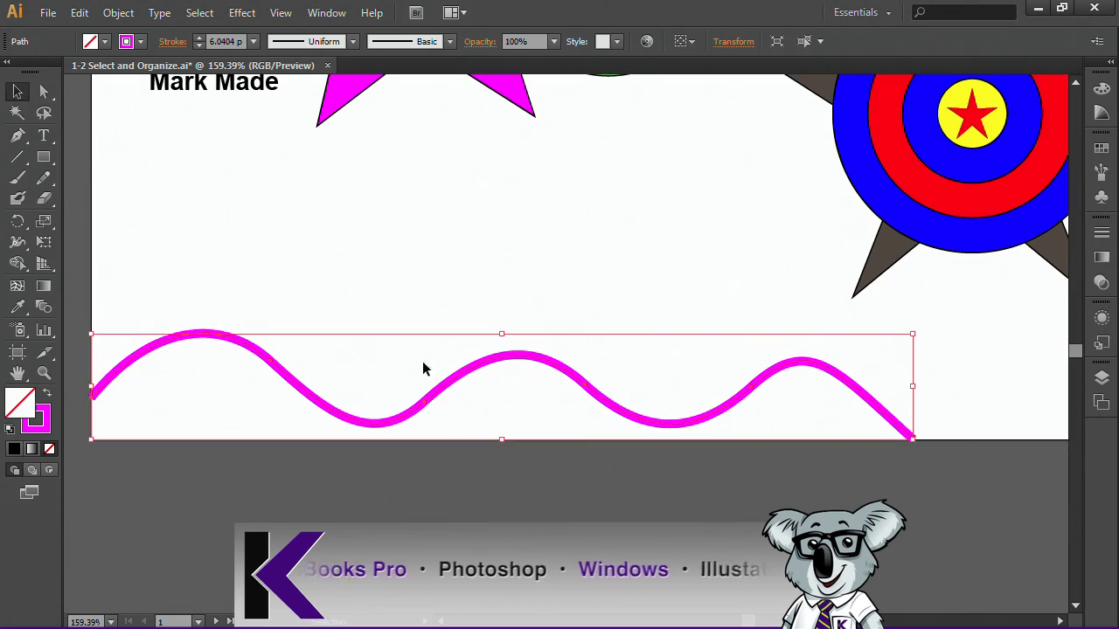
{"action": "left_click_drag", "start_coordinate": [479, 378], "coordinate": [480, 265]}
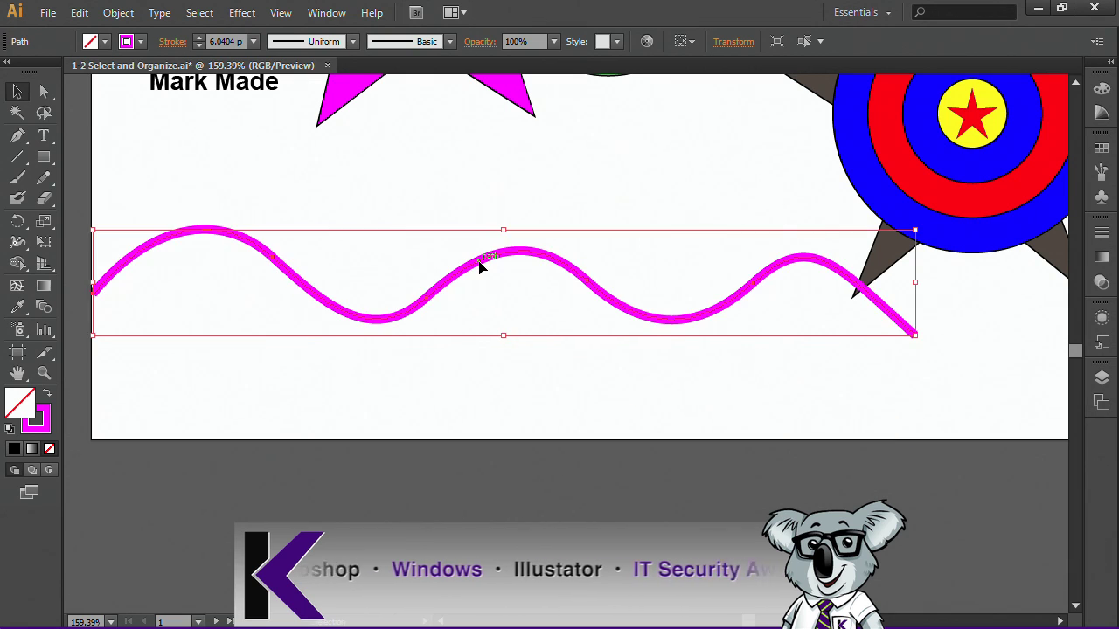
{"action": "left_click", "coordinate": [503, 295]}
{"action": "key", "text": "ctrl+z"}
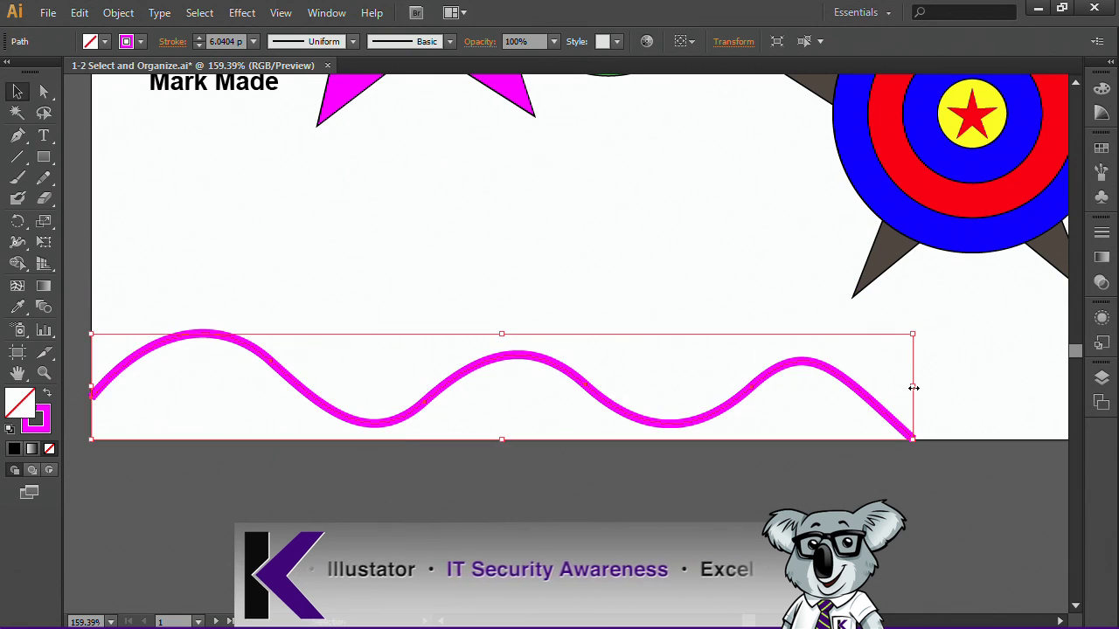
{"action": "left_click_drag", "start_coordinate": [913, 387], "coordinate": [691, 385]}
{"action": "left_click", "coordinate": [690, 387]}
{"action": "key", "text": "ctrl+z"}
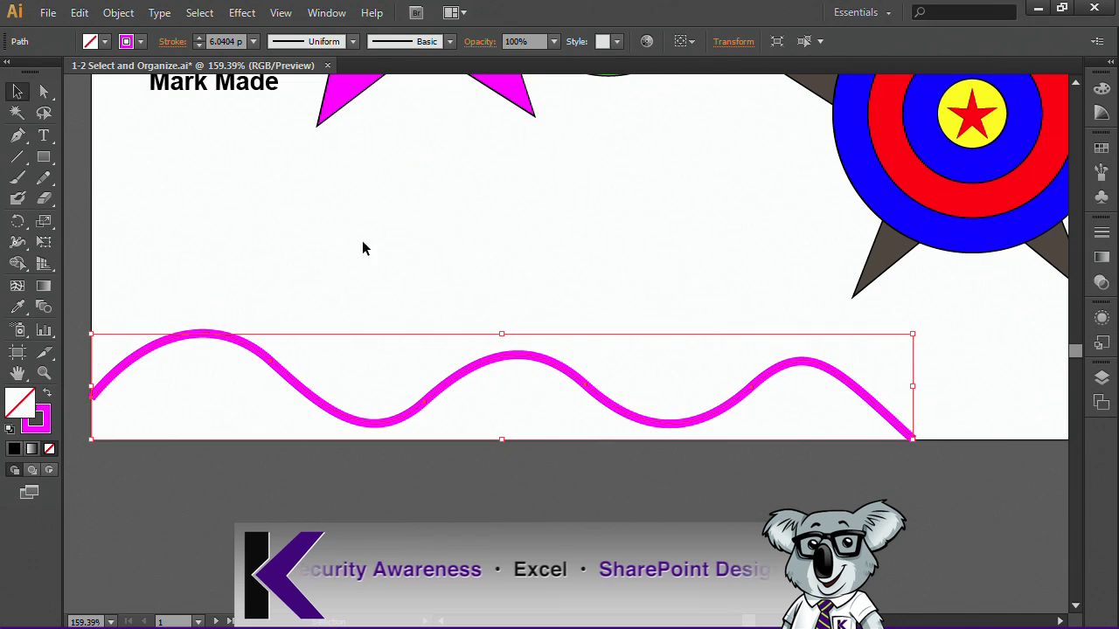
{"action": "left_click", "coordinate": [120, 142]}
With Direct Selection, select the wave's anchors and zoom in on the anchor after the first trough.
{"action": "left_click", "coordinate": [44, 91]}
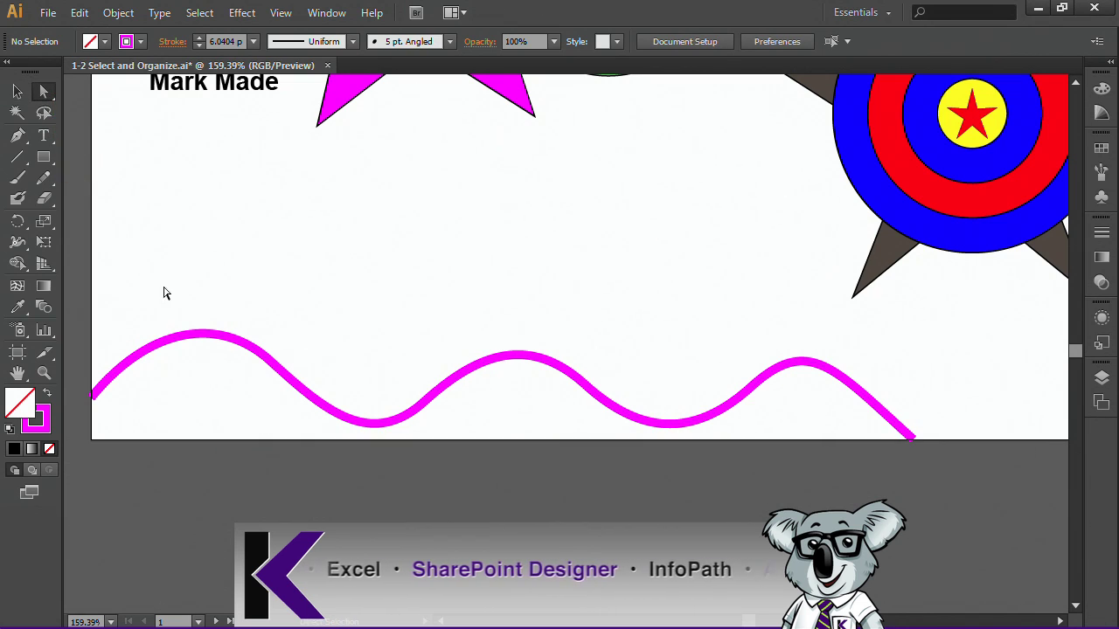
{"action": "left_click", "coordinate": [207, 337]}
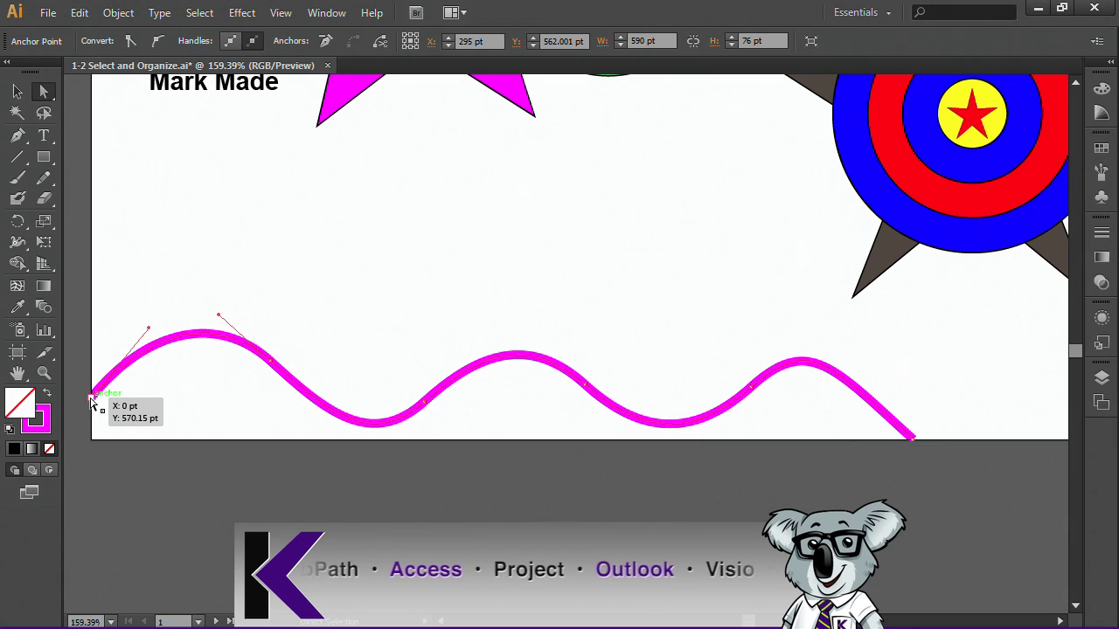
{"action": "left_click", "coordinate": [93, 398]}
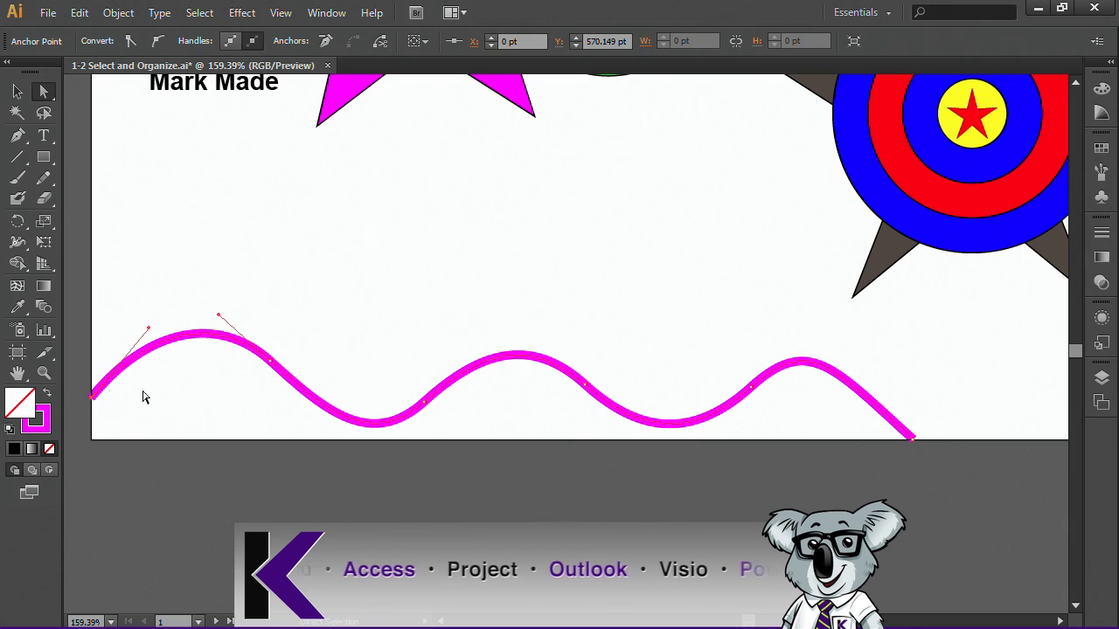
{"action": "left_click", "coordinate": [305, 383]}
{"action": "left_click", "coordinate": [425, 409]}
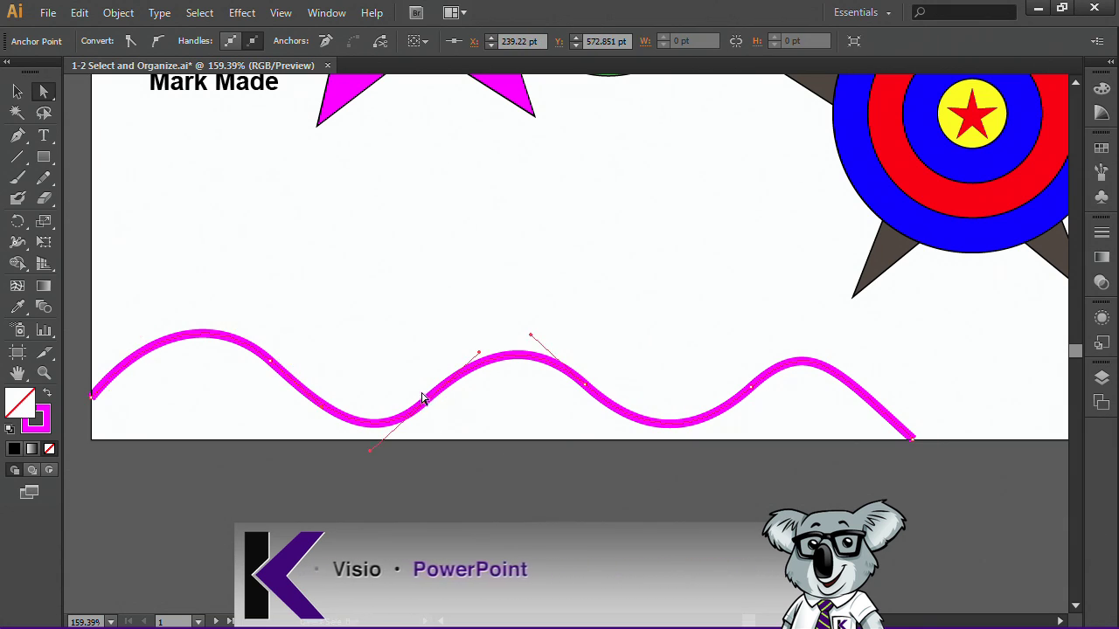
{"action": "left_click_drag", "start_coordinate": [382, 324], "coordinate": [484, 443]}
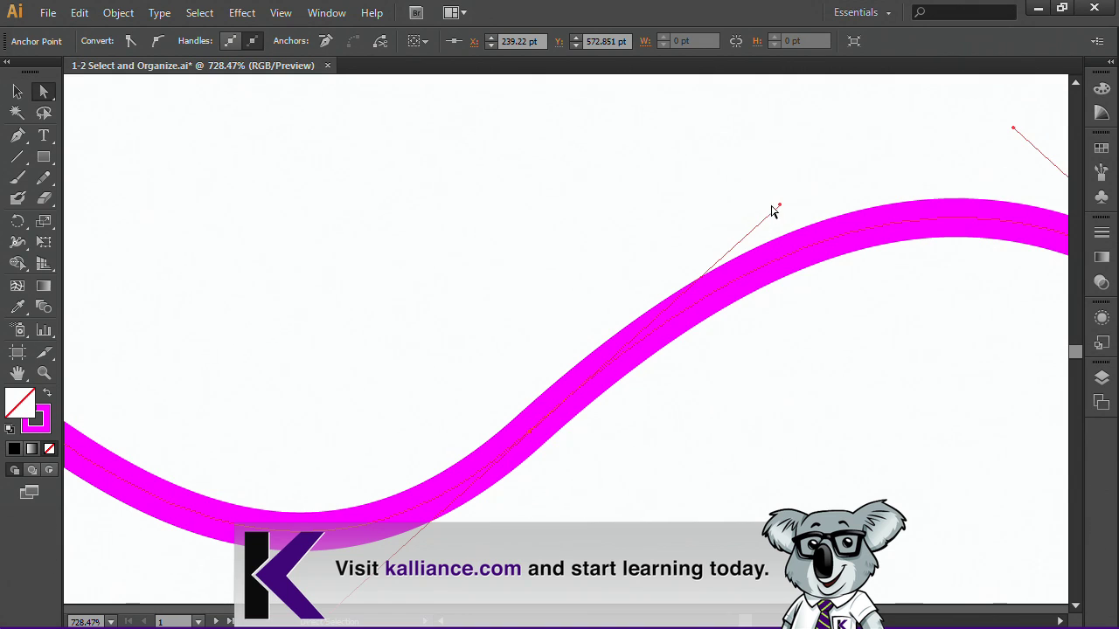
Drag the direction handle and curve segment so the second crest rises steeper and taller, then zoom out.
{"action": "left_click_drag", "start_coordinate": [781, 208], "coordinate": [652, 145]}
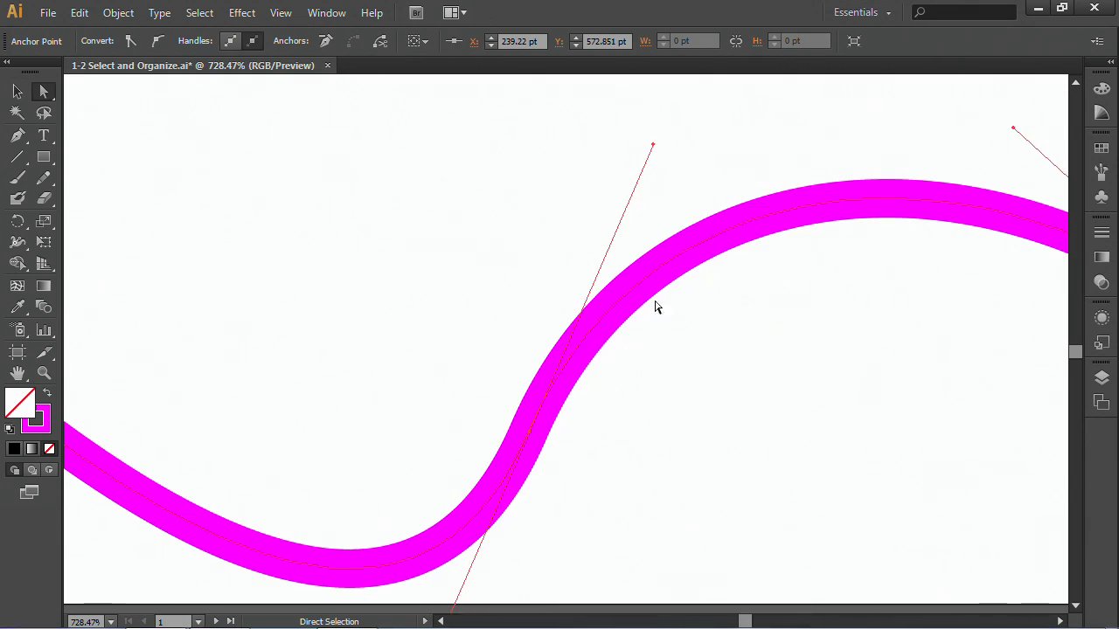
{"action": "left_click", "coordinate": [792, 273]}
{"action": "left_click", "coordinate": [813, 208]}
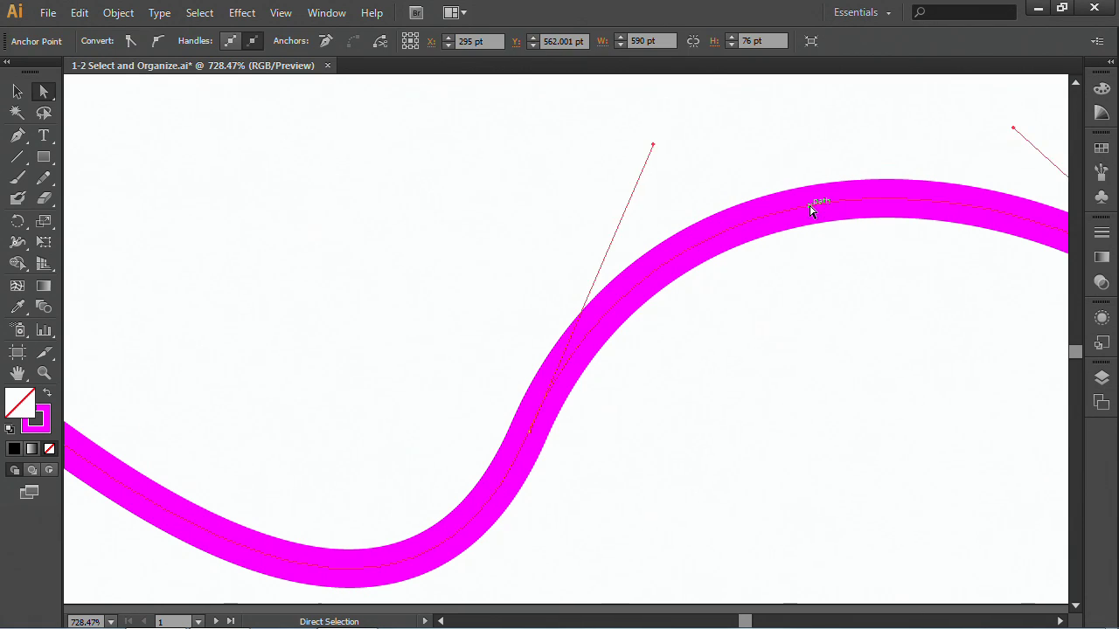
{"action": "left_click_drag", "start_coordinate": [812, 207], "coordinate": [801, 128]}
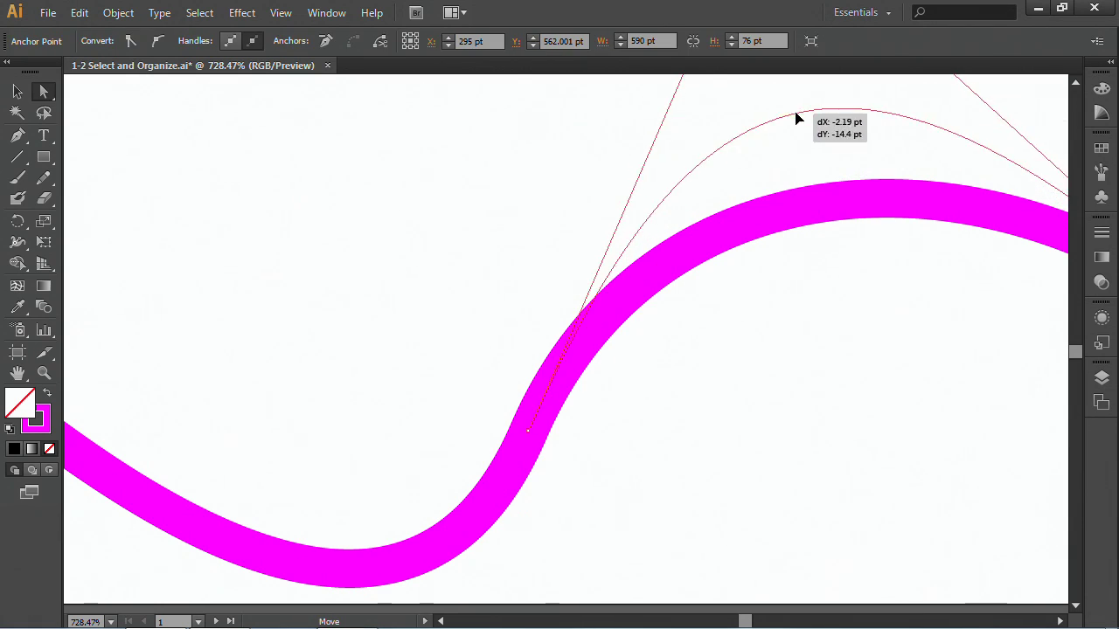
{"action": "left_click_drag", "start_coordinate": [796, 118], "coordinate": [810, 146]}
{"action": "key", "text": "ctrl+minus"}
{"action": "key", "text": "ctrl+minus"}
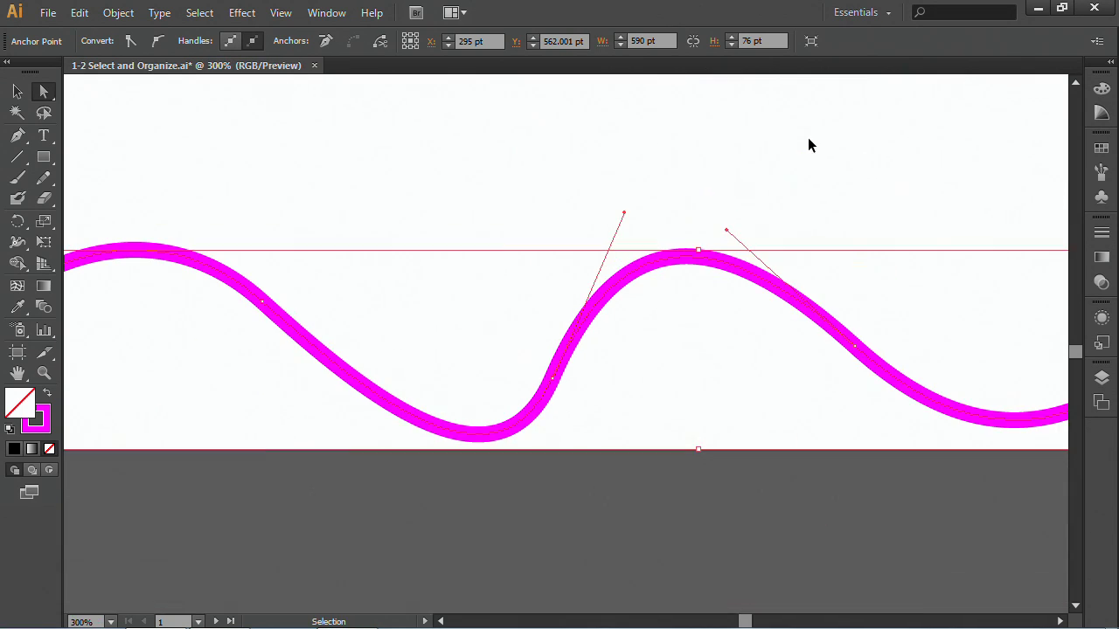
{"action": "key", "text": "ctrl+minus"}
{"action": "key", "text": "ctrl+minus"}
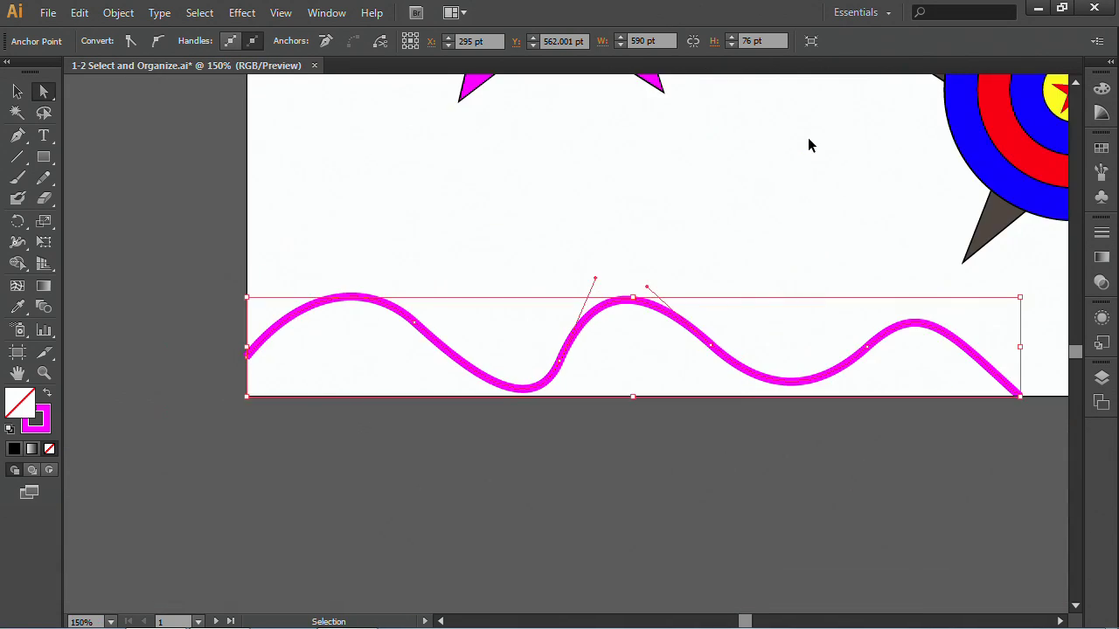
{"action": "key", "text": "ctrl+minus"}
{"action": "scroll", "coordinate": [615, 217], "scroll_direction": "up", "scroll_amount": 2}
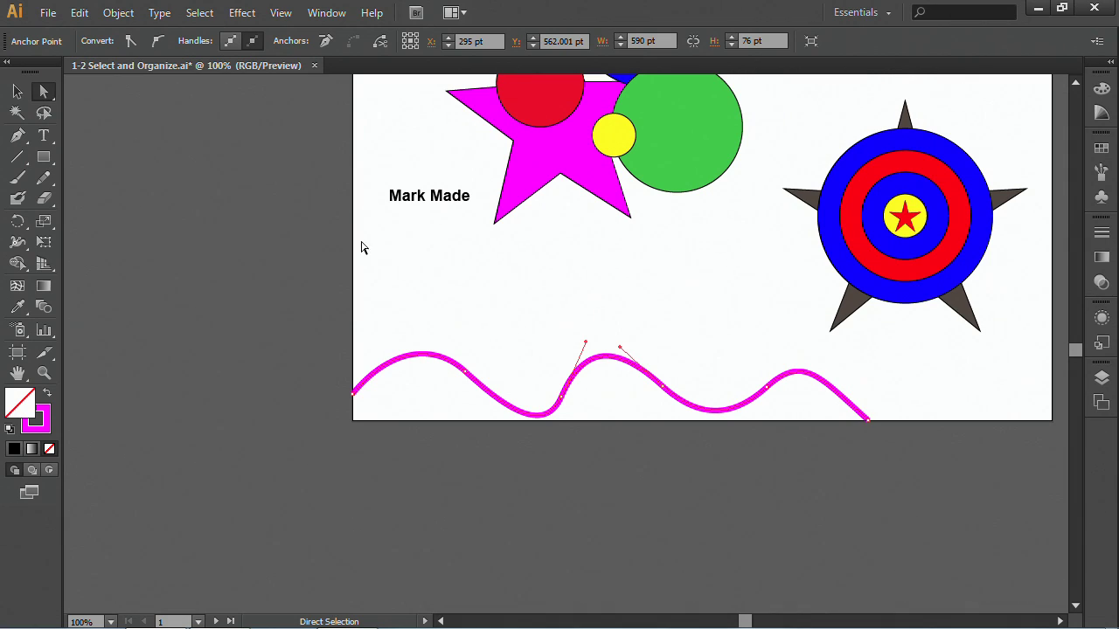
Switch to the Group Selection Tool and pan to the second artboard with the buttons.
{"action": "scroll", "coordinate": [78, 132], "scroll_direction": "up", "scroll_amount": 2}
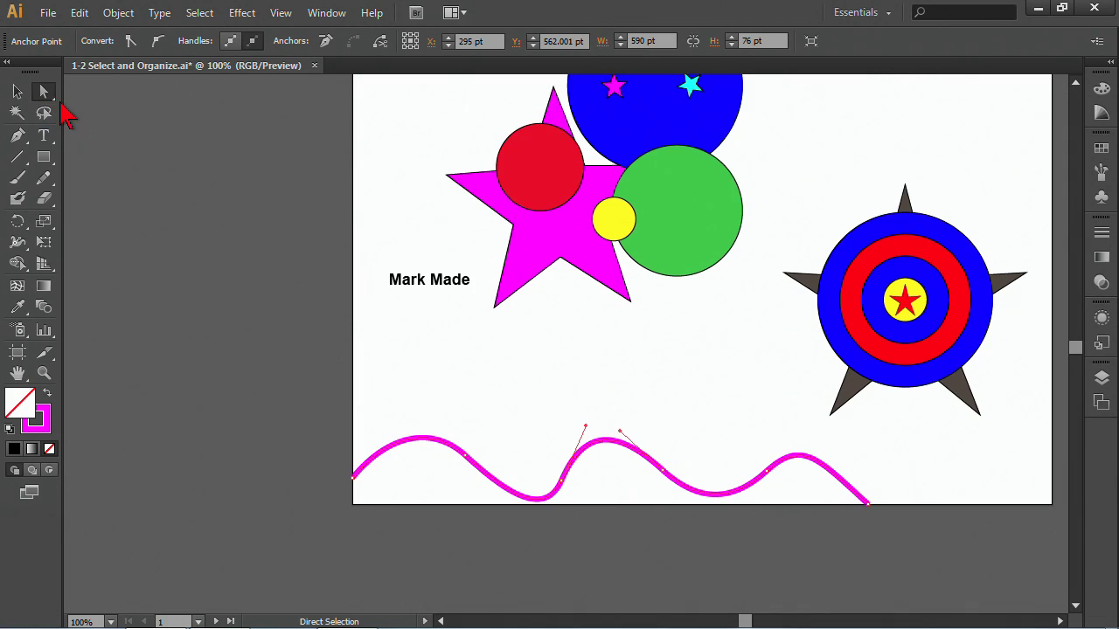
{"action": "left_click", "coordinate": [52, 100]}
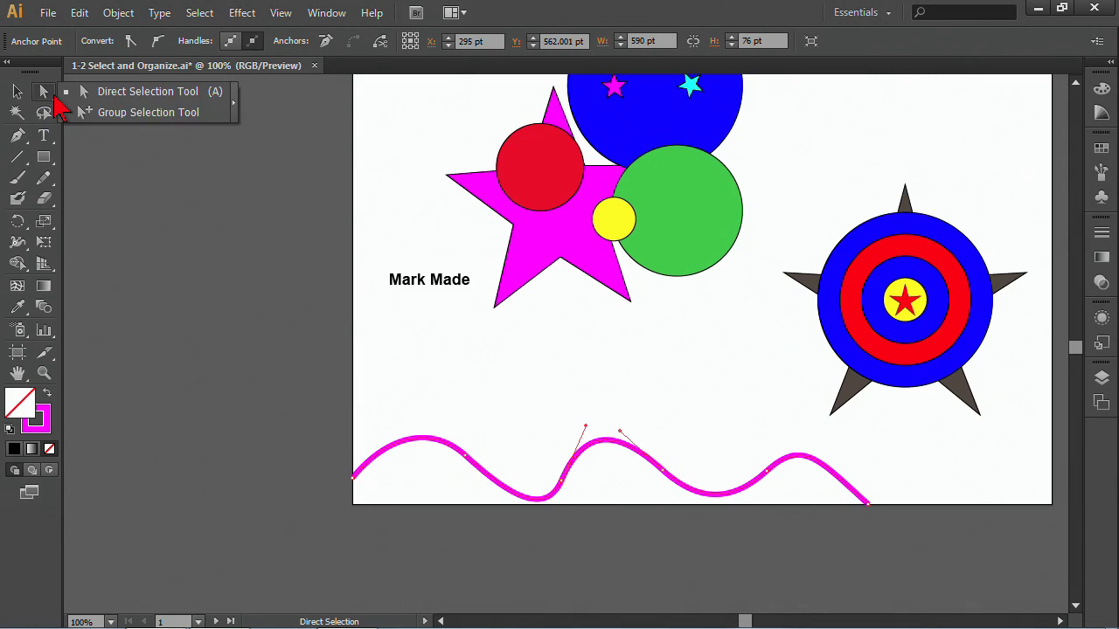
{"action": "left_click", "coordinate": [131, 113]}
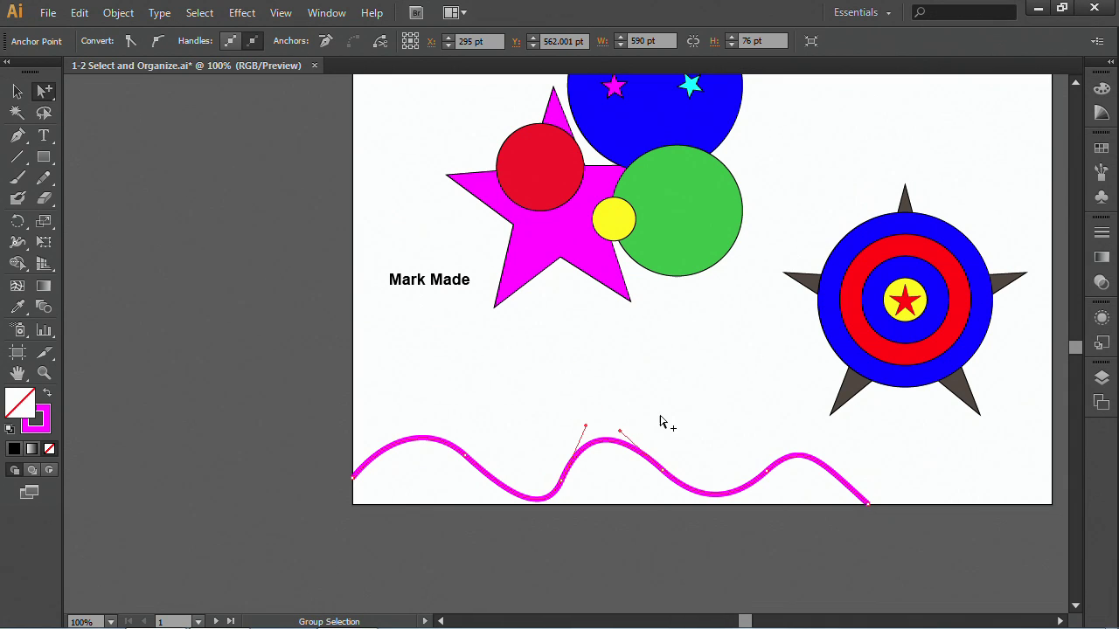
{"action": "left_click_drag", "start_coordinate": [714, 379], "coordinate": [537, 402]}
Select the target-and-star group and show the Layers panel listing the Target layer's contents.
{"action": "left_click", "coordinate": [17, 91]}
{"action": "left_click", "coordinate": [657, 181]}
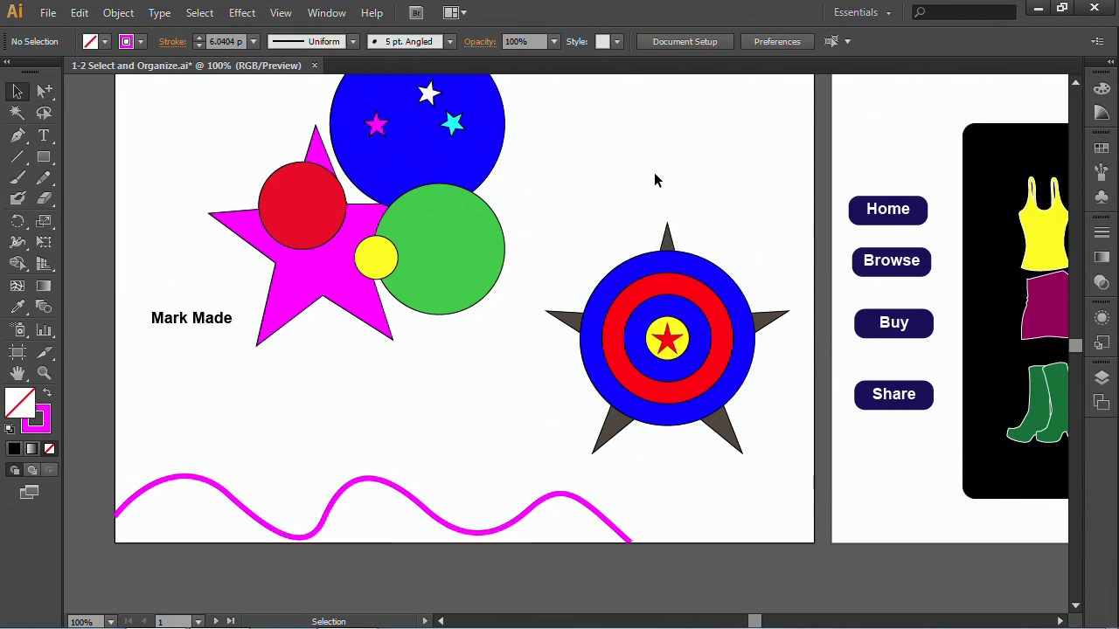
{"action": "left_click", "coordinate": [667, 242]}
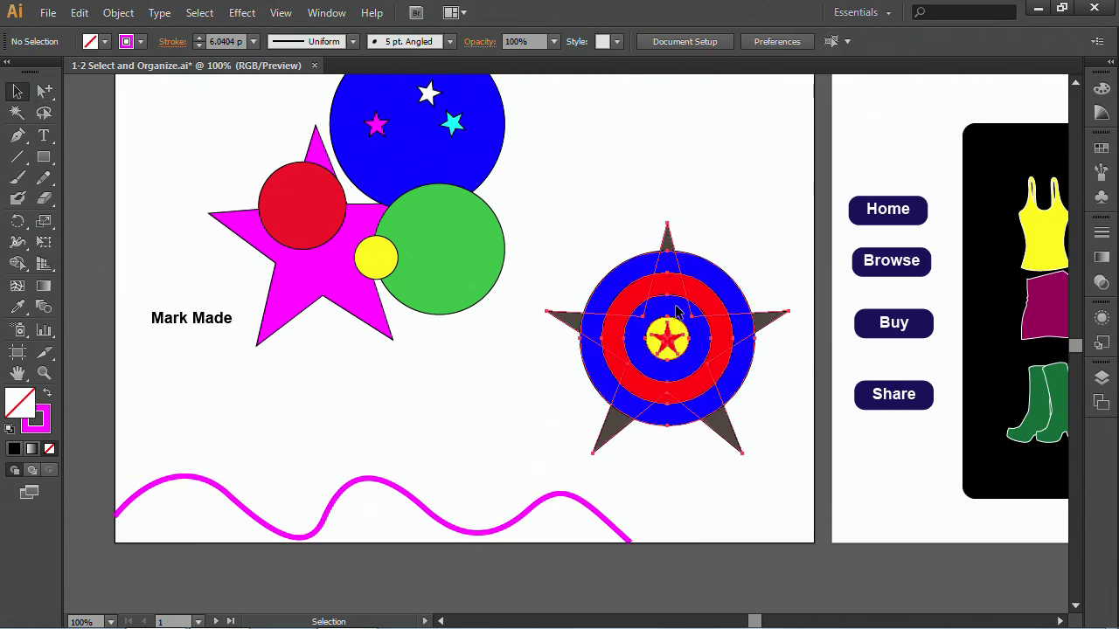
{"action": "left_click", "coordinate": [1101, 377]}
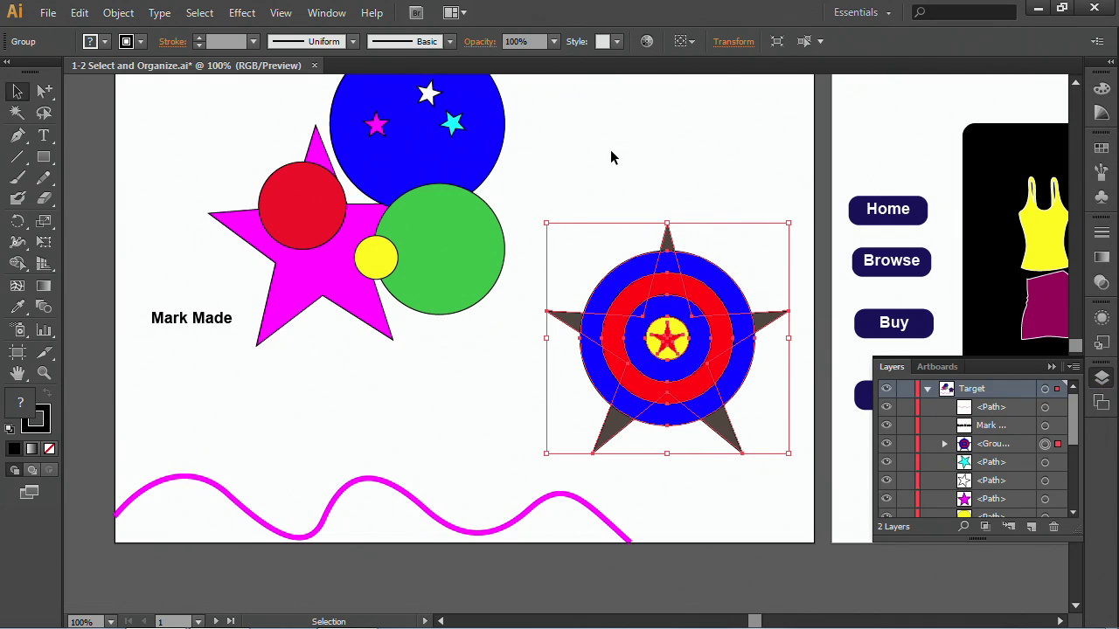
{"action": "left_click", "coordinate": [610, 157]}
Select the target's parts in turn: small red star, outer blue circle, red ring and inner circle.
{"action": "left_click", "coordinate": [44, 93], "text": "alt"}
{"action": "left_click_drag", "start_coordinate": [44, 93], "coordinate": [96, 90]}
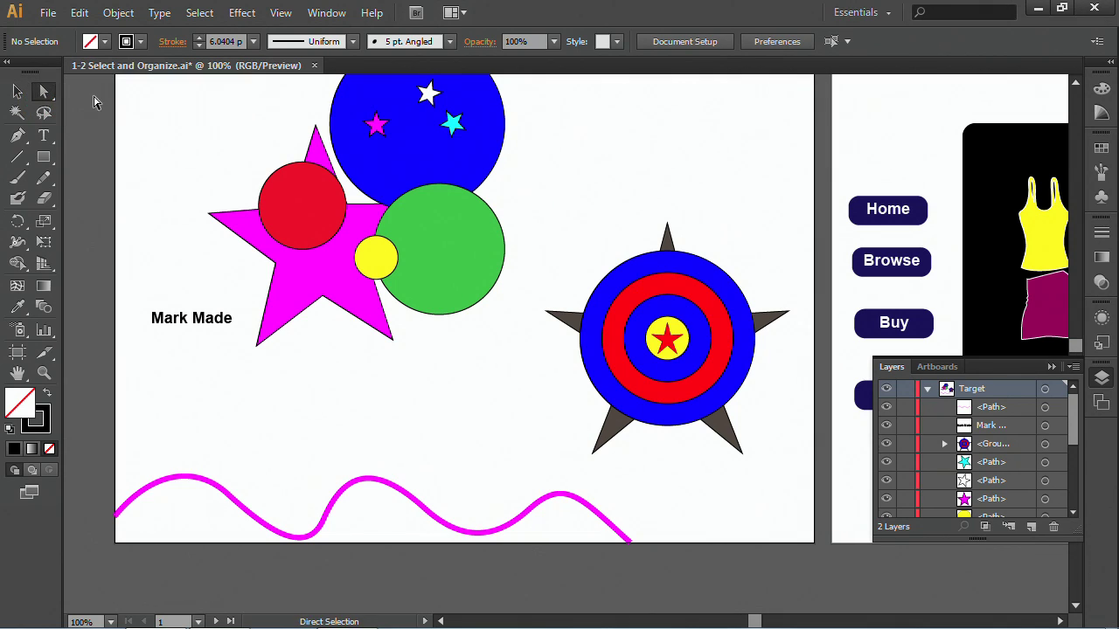
{"action": "left_click", "coordinate": [670, 342]}
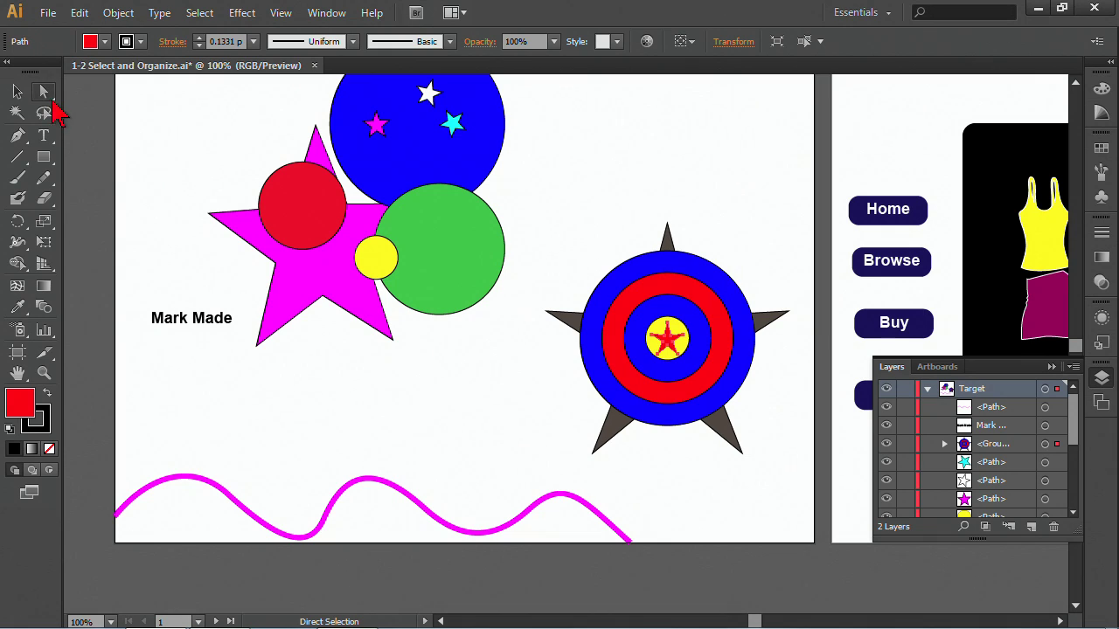
{"action": "left_click_drag", "start_coordinate": [44, 92], "coordinate": [108, 119]}
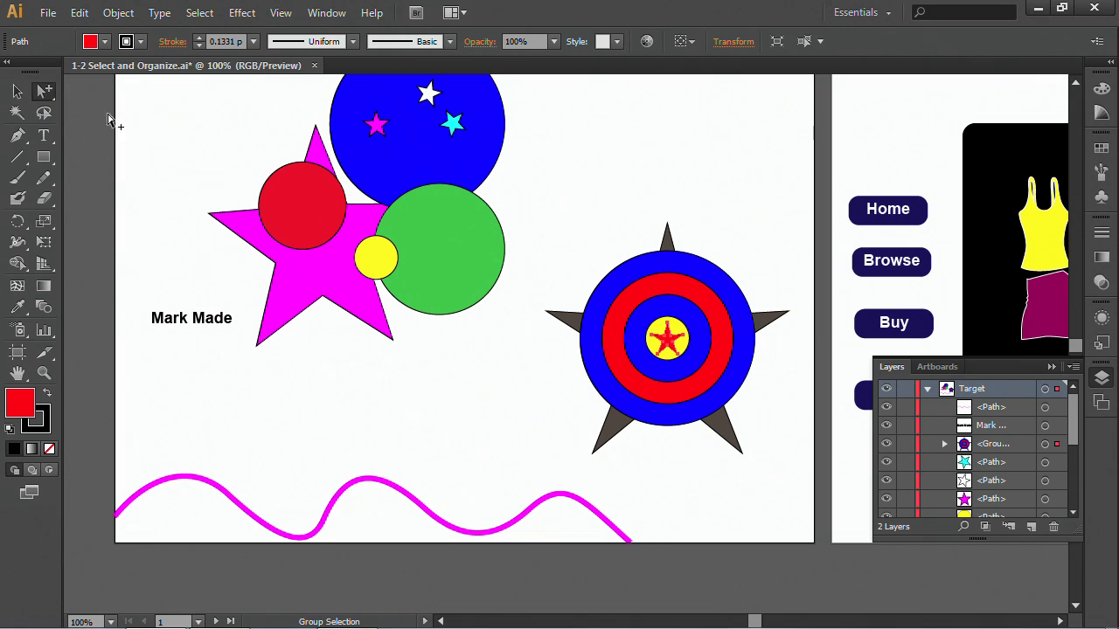
{"action": "left_click", "coordinate": [701, 203]}
{"action": "left_click", "coordinate": [687, 298]}
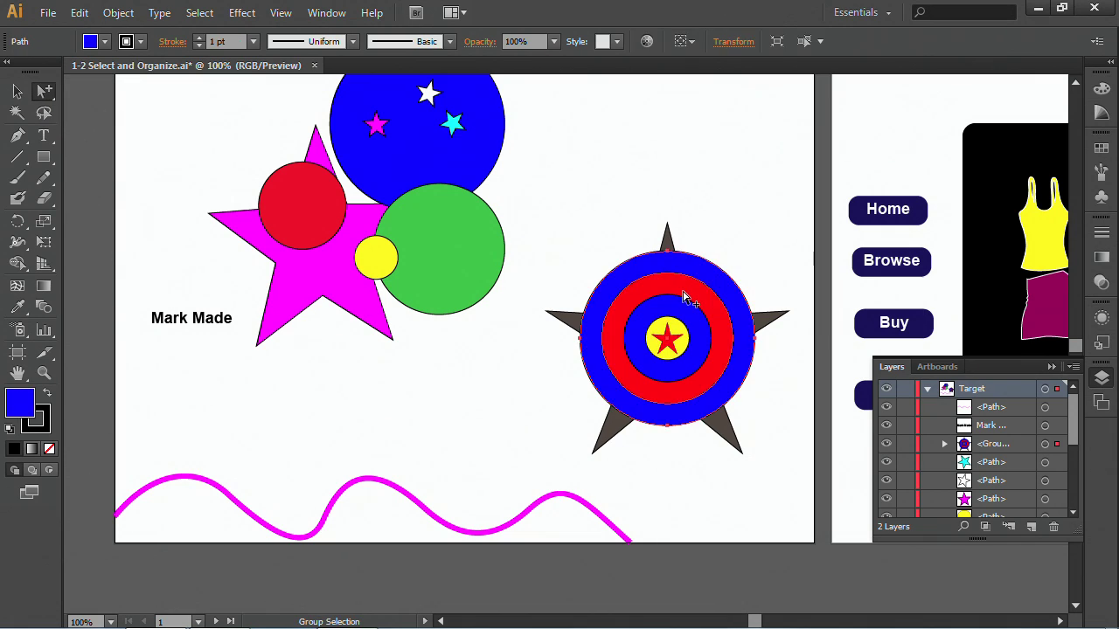
{"action": "left_click", "coordinate": [686, 298]}
{"action": "left_click", "coordinate": [684, 314]}
{"action": "left_click", "coordinate": [670, 341]}
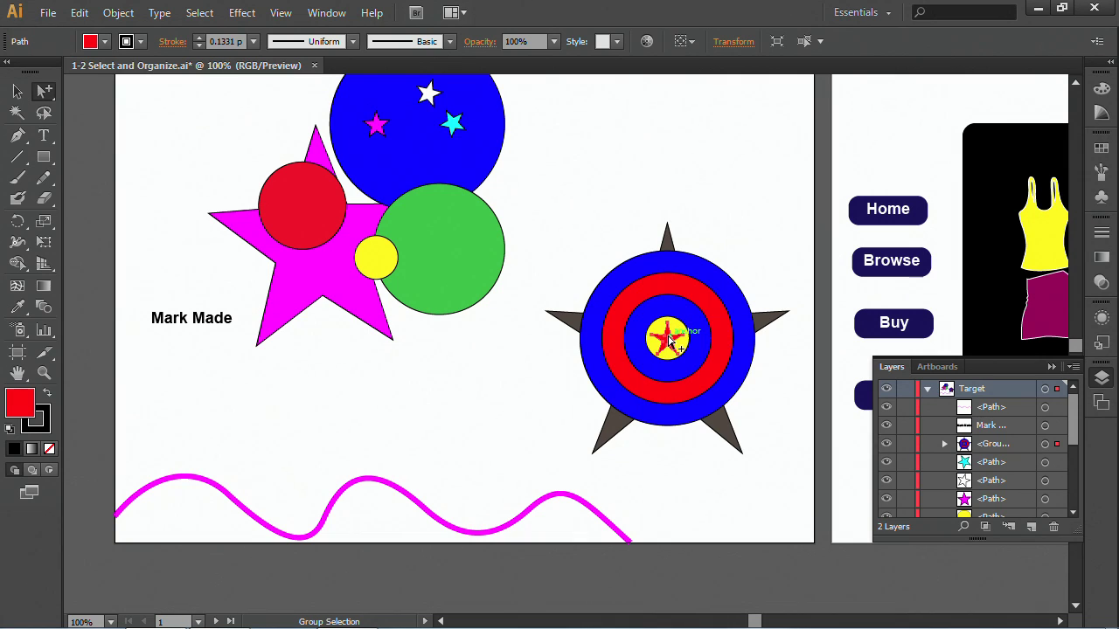
Move the large dark star up and right, then drag its top point to the left.
{"action": "left_click", "coordinate": [677, 245]}
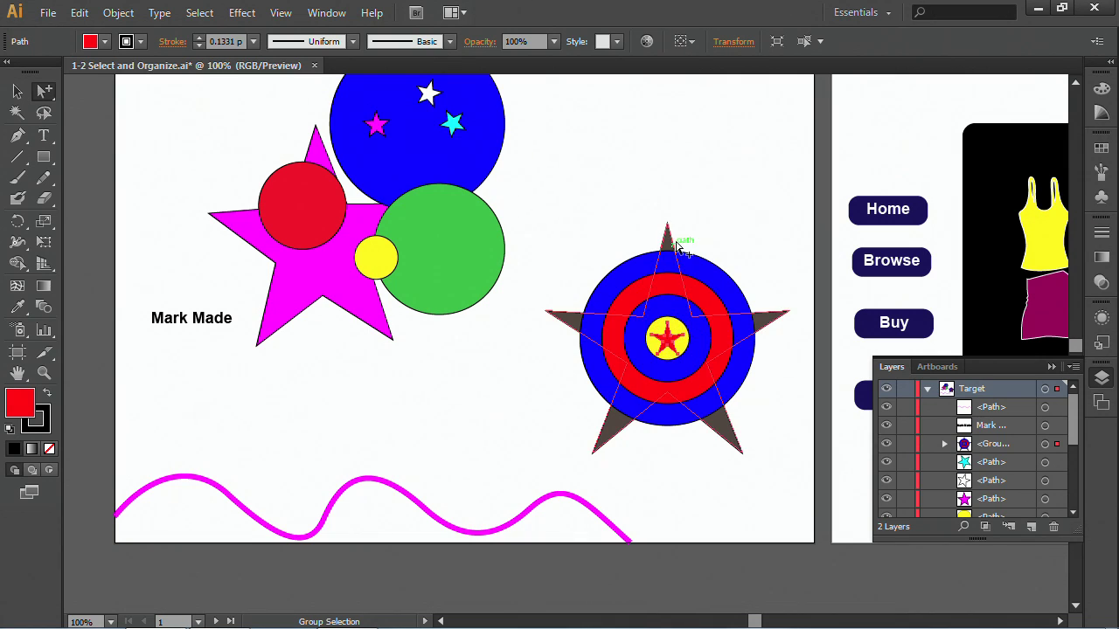
{"action": "left_click_drag", "start_coordinate": [678, 244], "coordinate": [698, 234]}
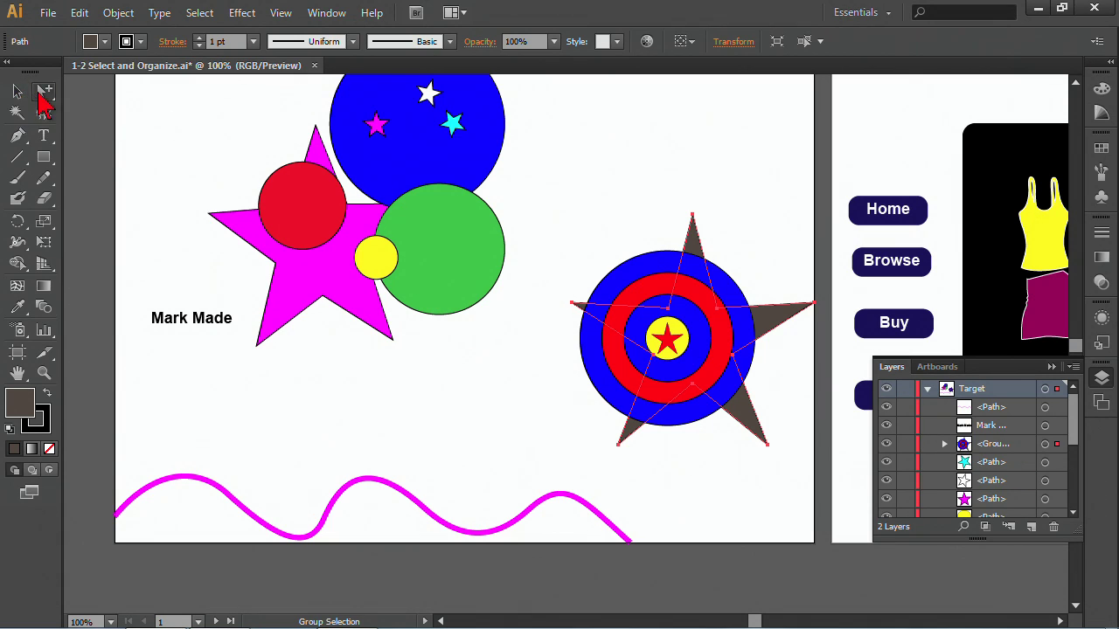
{"action": "left_click_drag", "start_coordinate": [44, 92], "coordinate": [122, 91]}
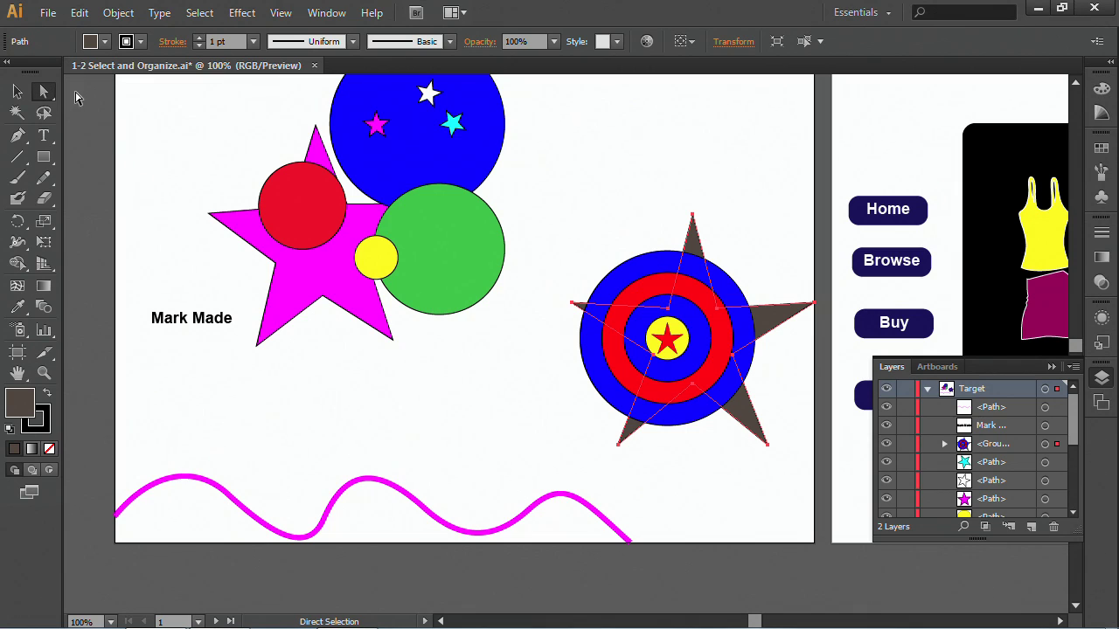
{"action": "left_click", "coordinate": [693, 215]}
{"action": "left_click_drag", "start_coordinate": [699, 220], "coordinate": [651, 211]}
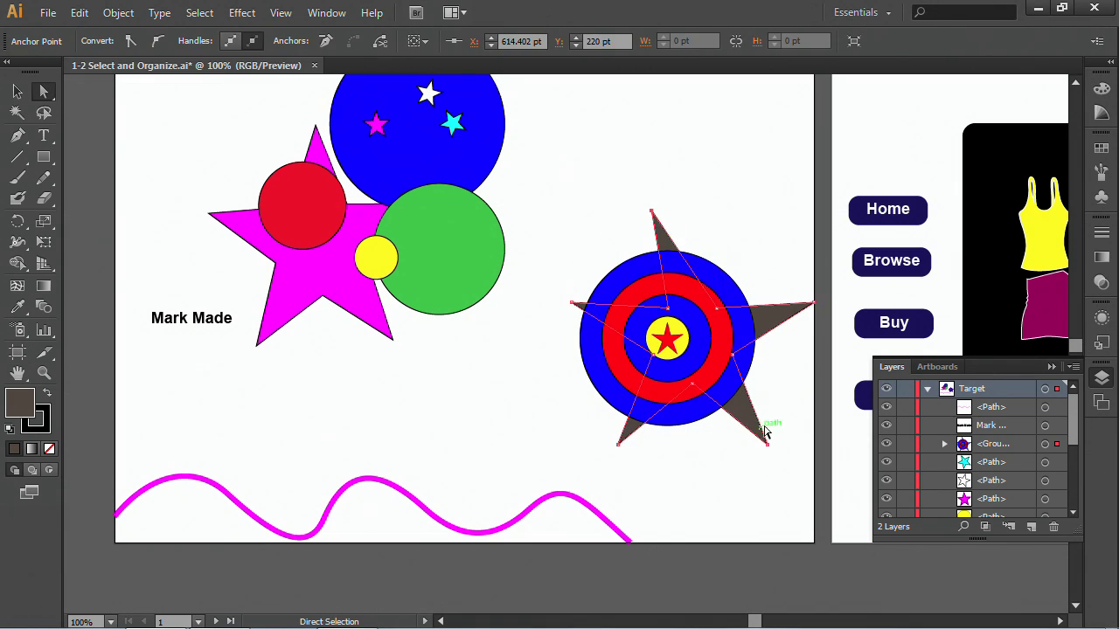
{"action": "left_click", "coordinate": [18, 91]}
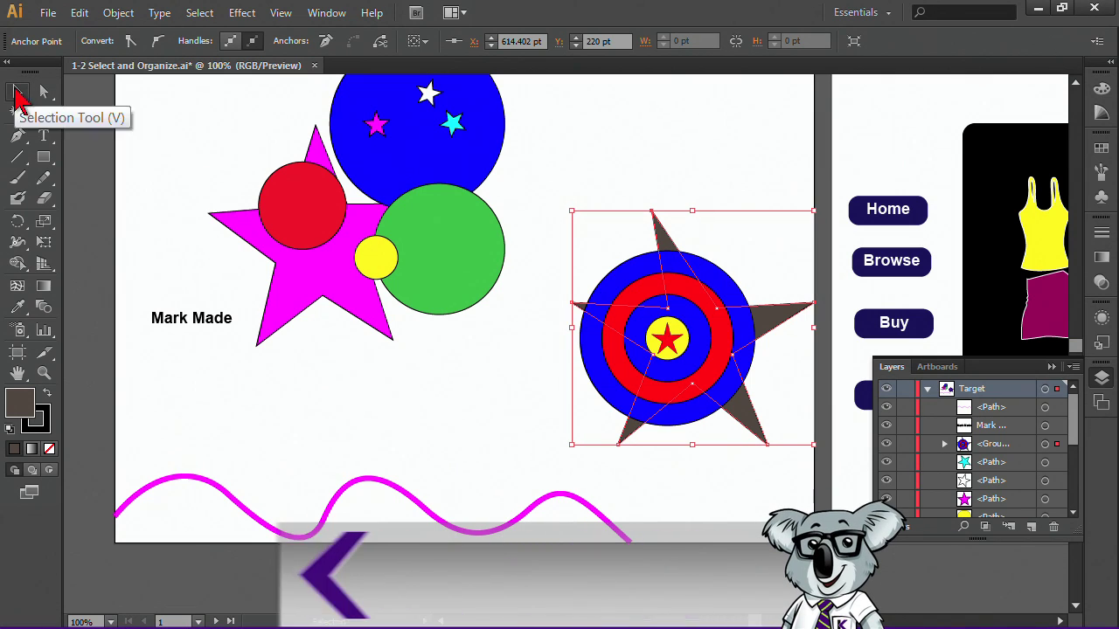
{"action": "left_click", "coordinate": [561, 176]}
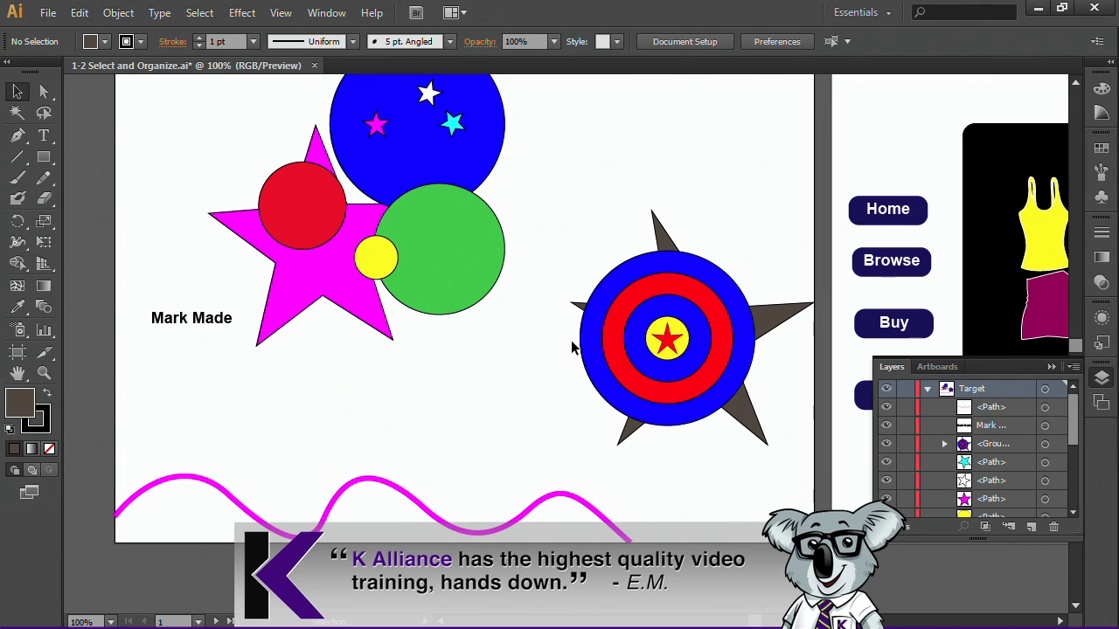
{"action": "double_click", "coordinate": [672, 347]}
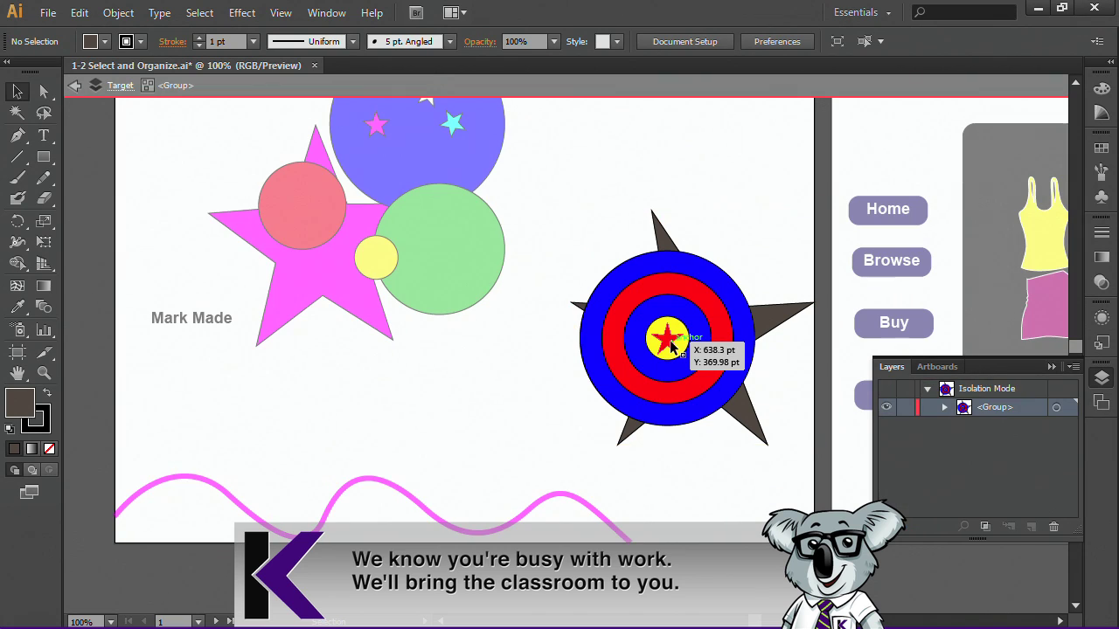
{"action": "left_click", "coordinate": [74, 91]}
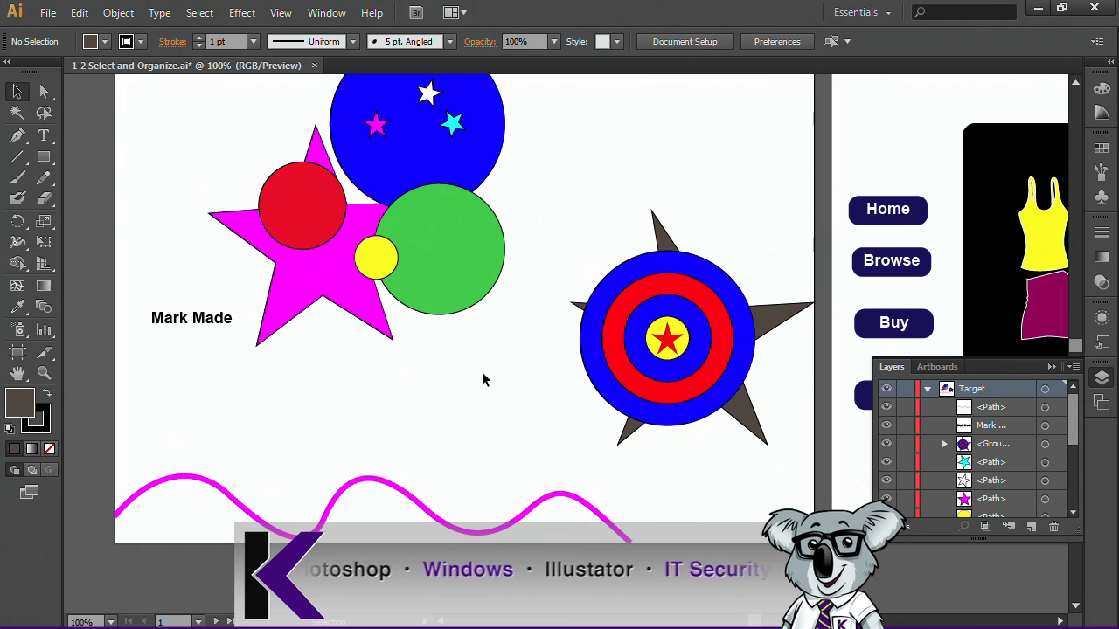
{"action": "double_click", "coordinate": [657, 330]}
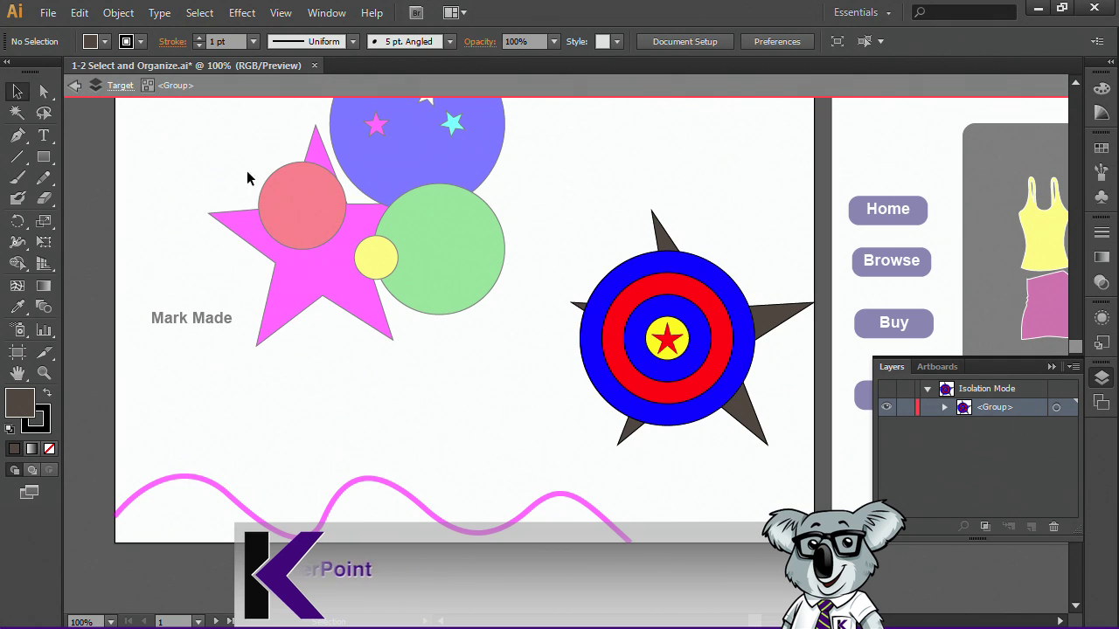
{"action": "double_click", "coordinate": [548, 203]}
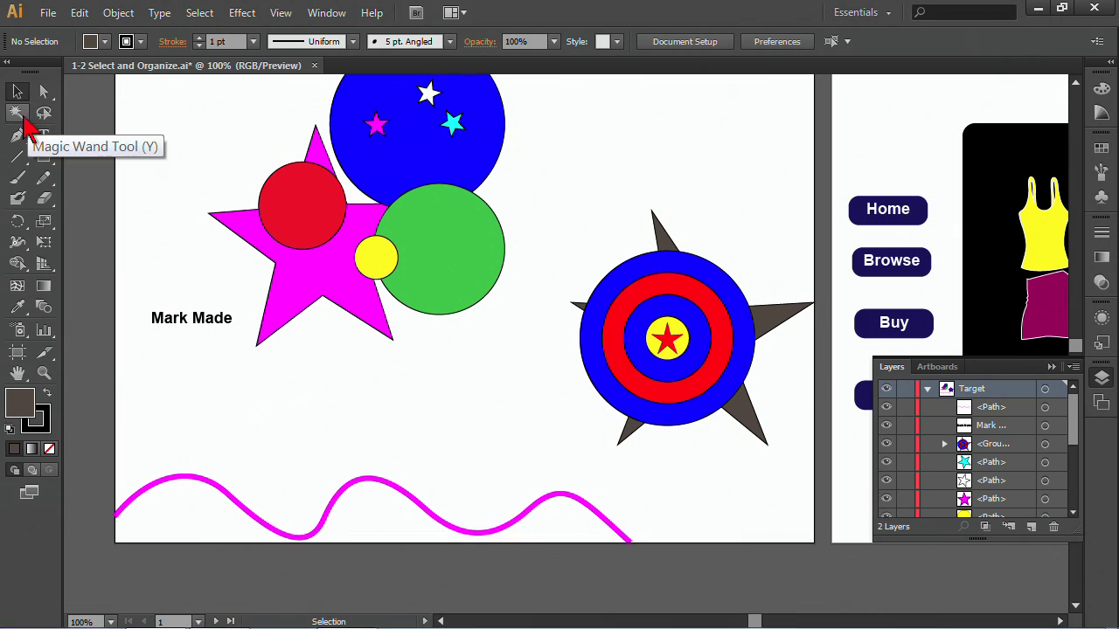
Lasso-select anchors across the circles and star and drag them up-left, distorting the shapes.
{"action": "scroll", "coordinate": [68, 130], "scroll_direction": "up", "scroll_amount": 1}
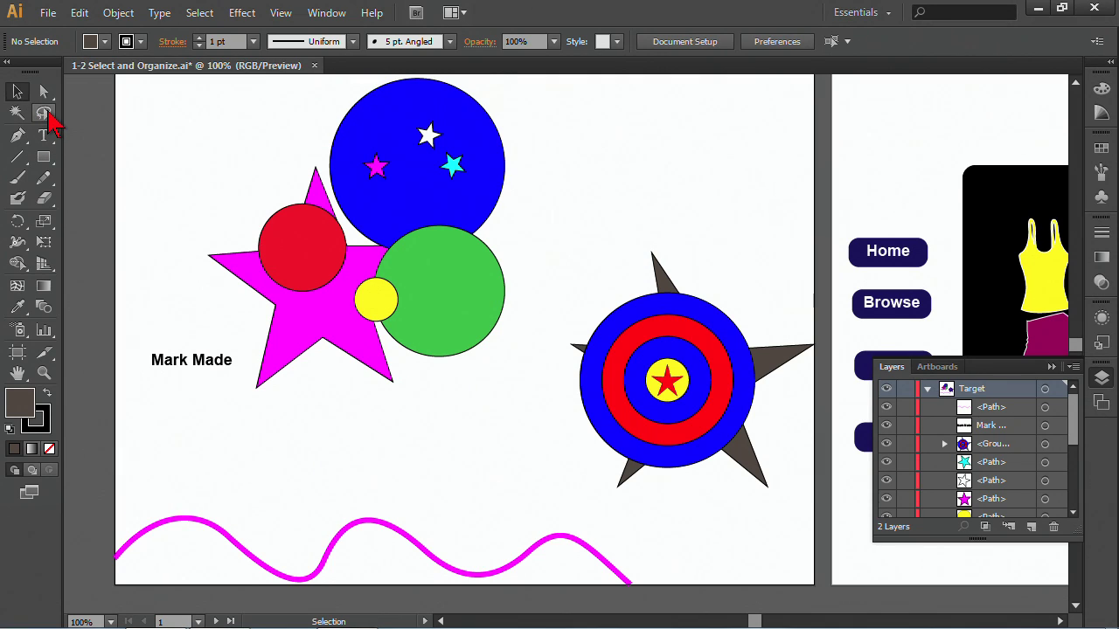
{"action": "left_click", "coordinate": [45, 115]}
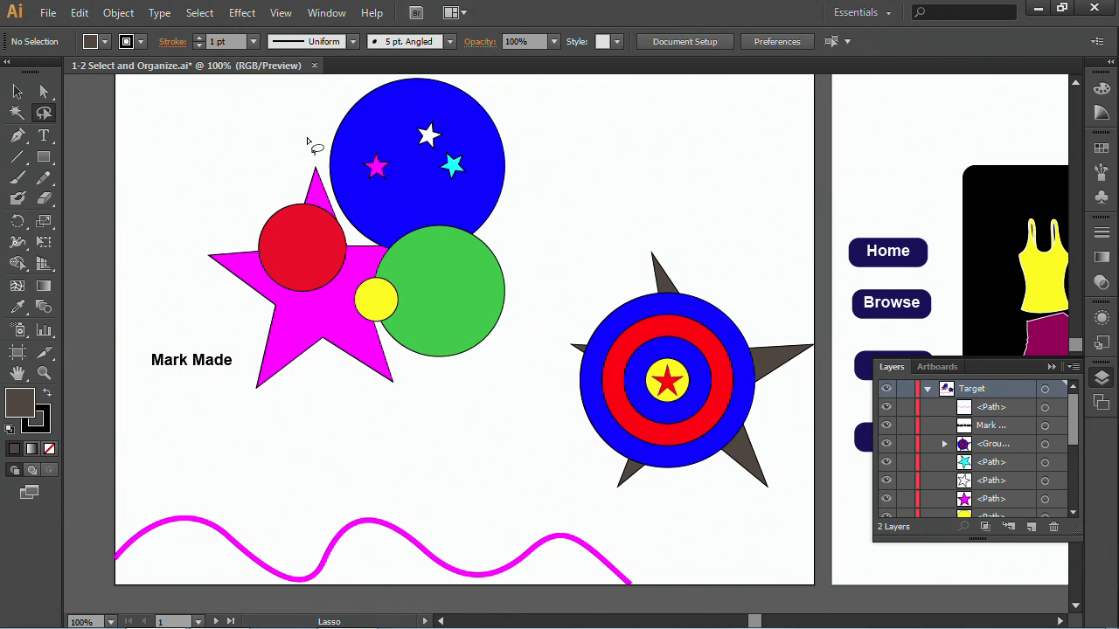
{"action": "mouse_move", "coordinate": [305, 292]}
{"action": "left_mouse_down"}
{"action": "mouse_move", "coordinate": [416, 293]}
{"action": "mouse_move", "coordinate": [437, 262]}
{"action": "mouse_move", "coordinate": [422, 173]}
{"action": "mouse_move", "coordinate": [366, 139]}
{"action": "mouse_move", "coordinate": [301, 141]}
{"action": "left_mouse_up"}
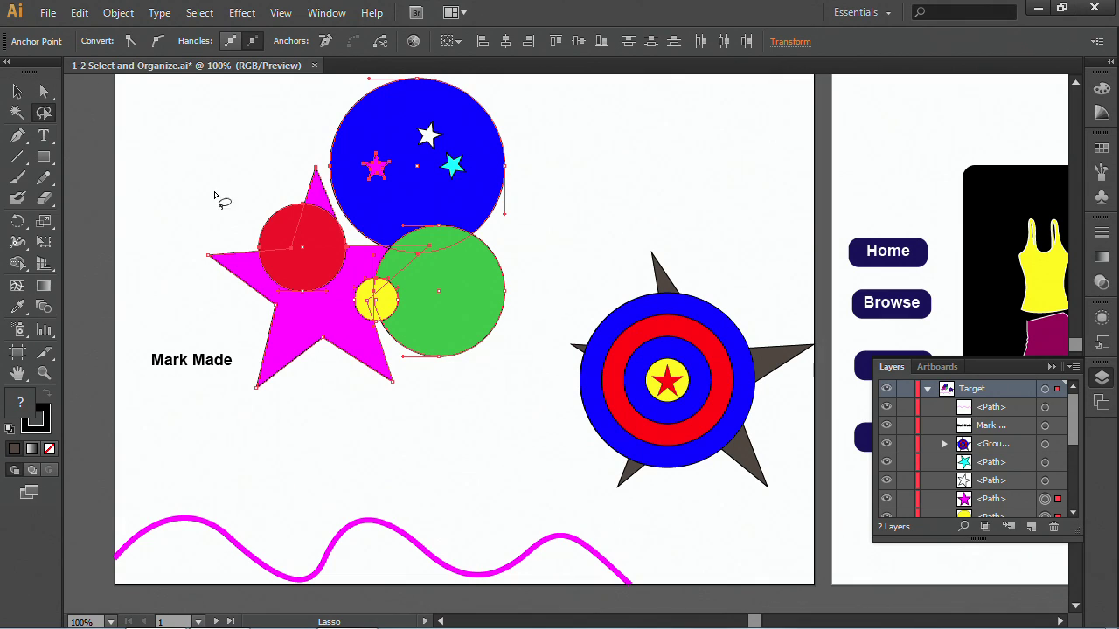
{"action": "mouse_move", "coordinate": [253, 203]}
{"action": "left_mouse_down"}
{"action": "mouse_move", "coordinate": [274, 247]}
{"action": "mouse_move", "coordinate": [326, 285]}
{"action": "mouse_move", "coordinate": [416, 298]}
{"action": "mouse_move", "coordinate": [447, 274]}
{"action": "mouse_move", "coordinate": [455, 248]}
{"action": "mouse_move", "coordinate": [327, 180]}
{"action": "mouse_move", "coordinate": [258, 201]}
{"action": "left_mouse_up"}
{"action": "left_click", "coordinate": [44, 91]}
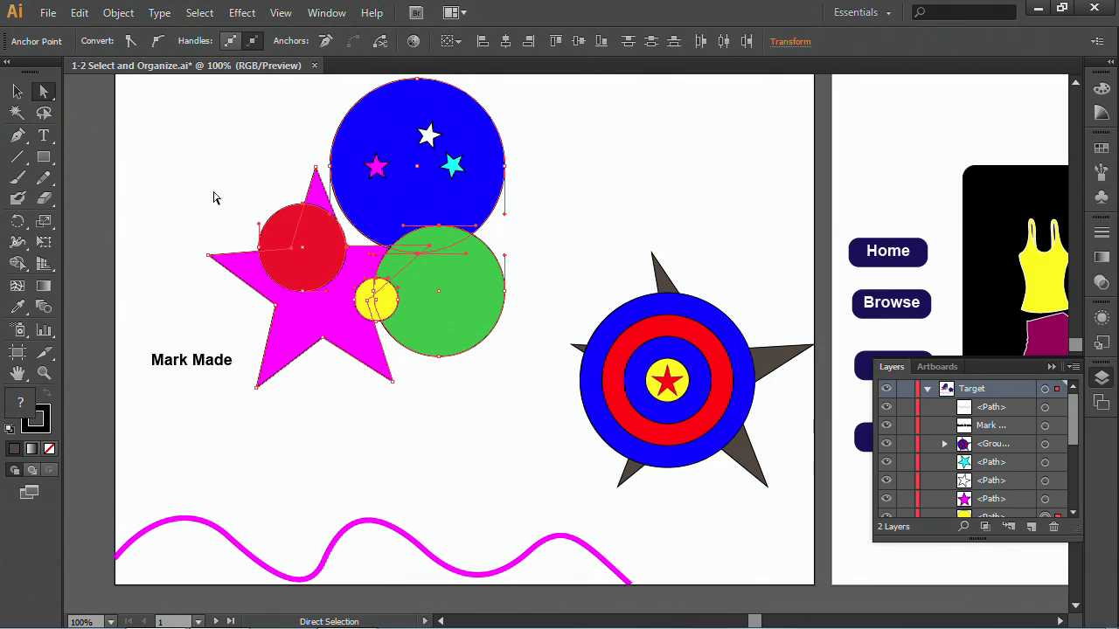
{"action": "left_click", "coordinate": [267, 207]}
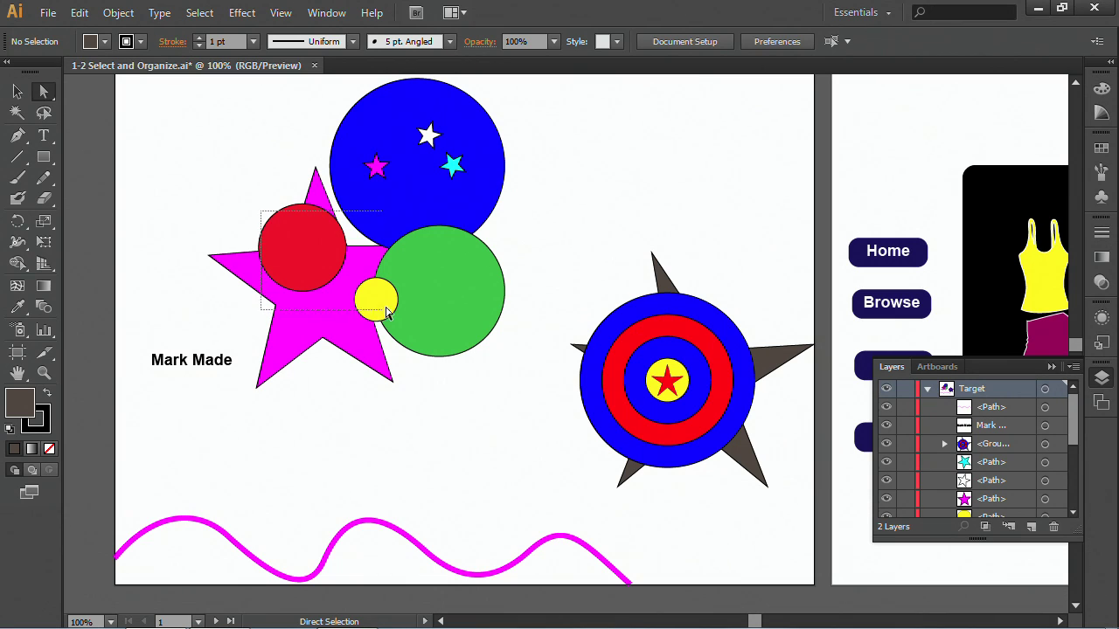
{"action": "key", "text": "ctrl+z"}
{"action": "mouse_move", "coordinate": [296, 252]}
{"action": "left_mouse_down"}
{"action": "mouse_move", "coordinate": [278, 219]}
{"action": "mouse_move", "coordinate": [284, 237]}
{"action": "left_mouse_up"}
Undo the anchor distortion to restore the round circles and pick the Magic Wand tool.
{"action": "key", "text": "ctrl"}
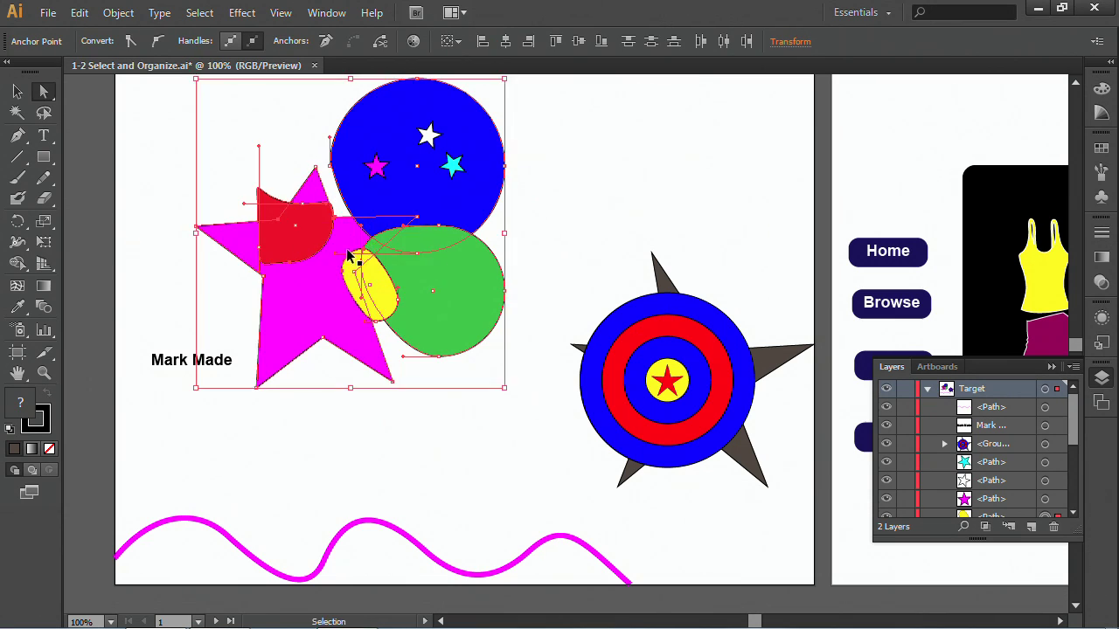
{"action": "key", "text": "ctrl+z"}
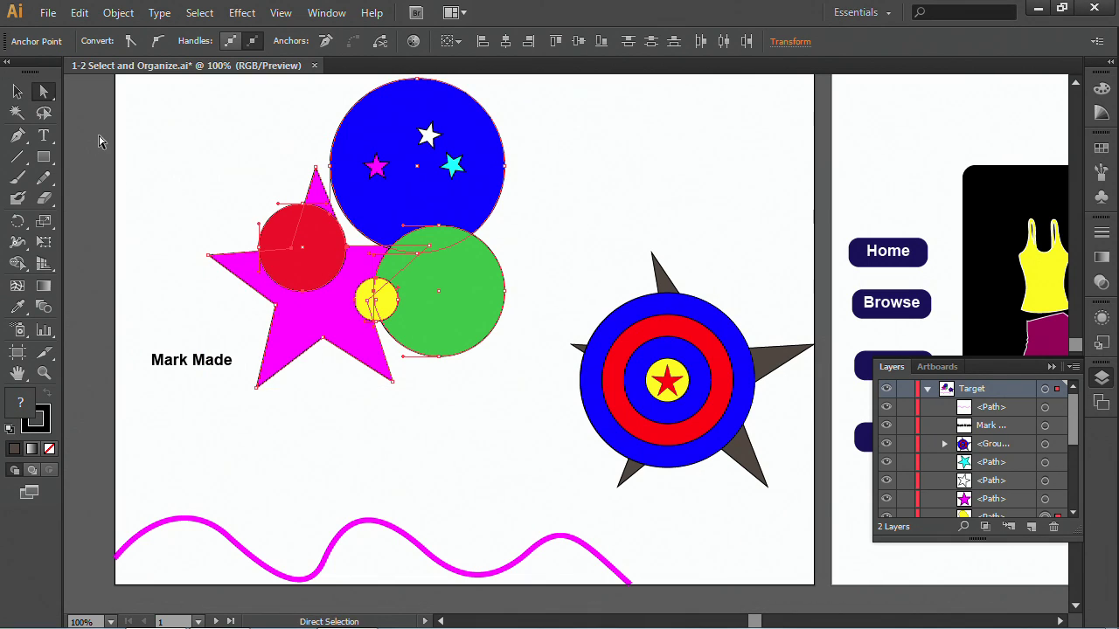
{"action": "left_click", "coordinate": [44, 113]}
{"action": "left_click", "coordinate": [157, 156]}
{"action": "left_click", "coordinate": [16, 113]}
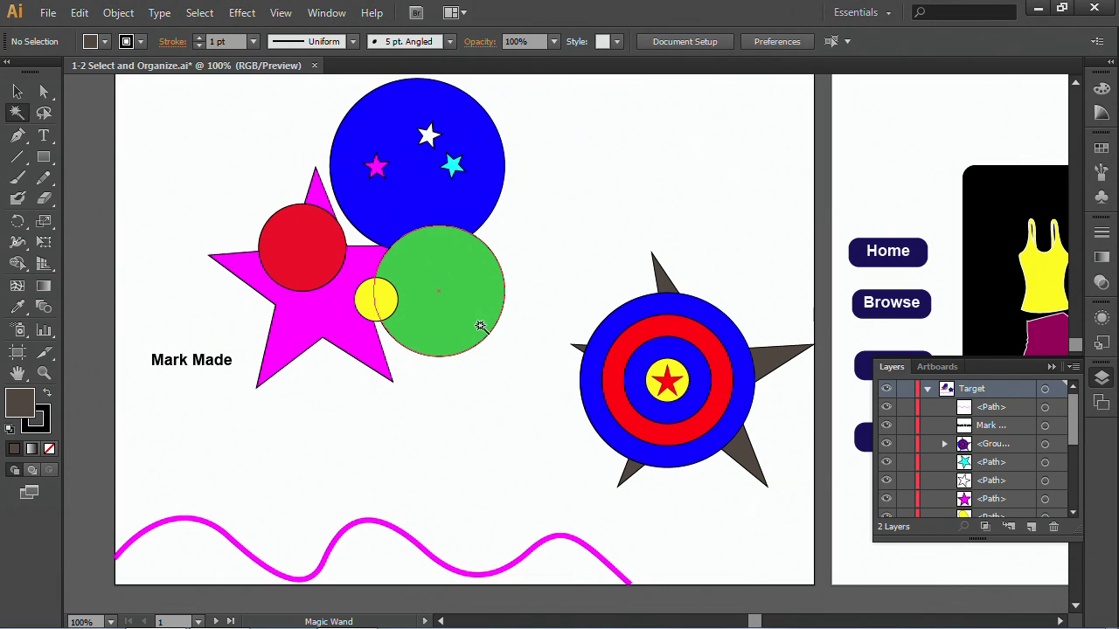
Magic-wand the blue circle to select all blue-filled objects and open the Magic Wand panel.
{"action": "key", "text": "ctrl+plus"}
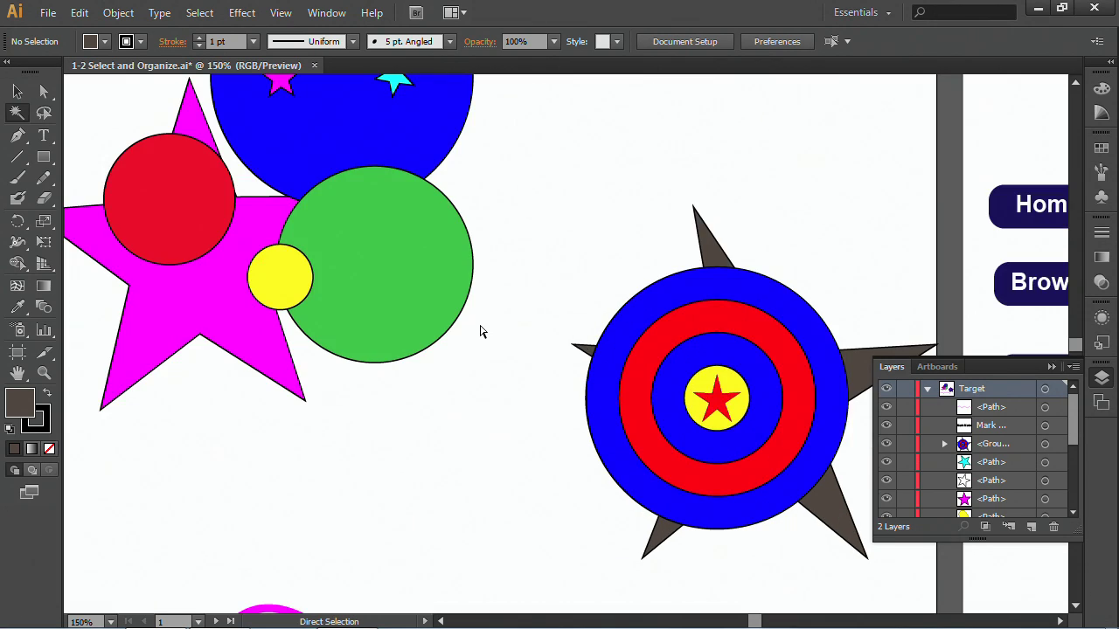
{"action": "key", "text": "ctrl+minus"}
{"action": "key", "text": "ctrl+minus"}
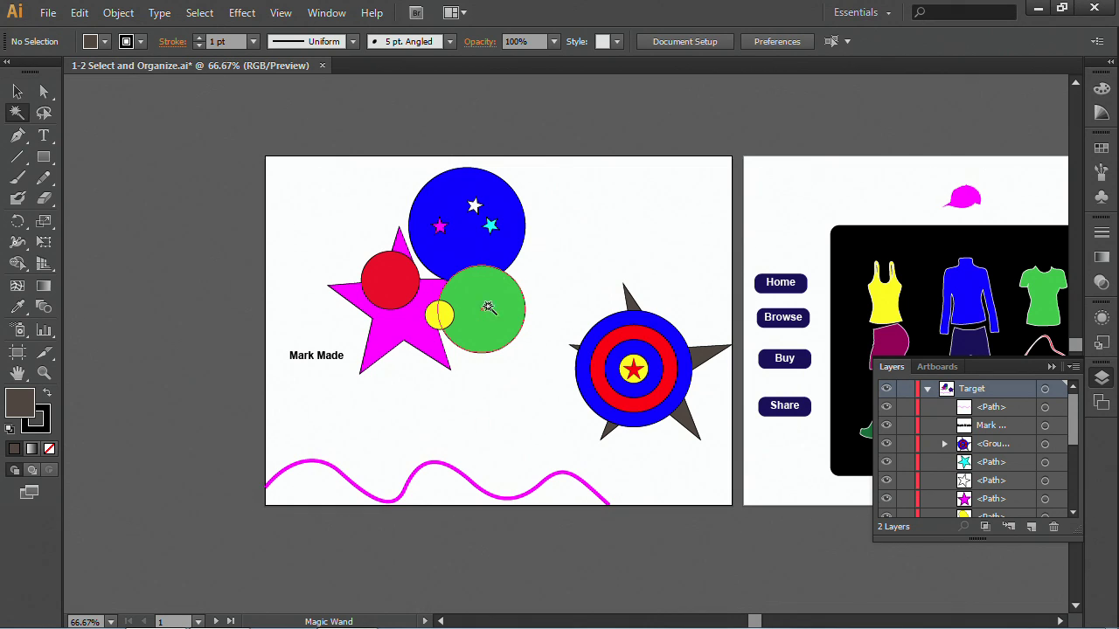
{"action": "left_click", "coordinate": [482, 249]}
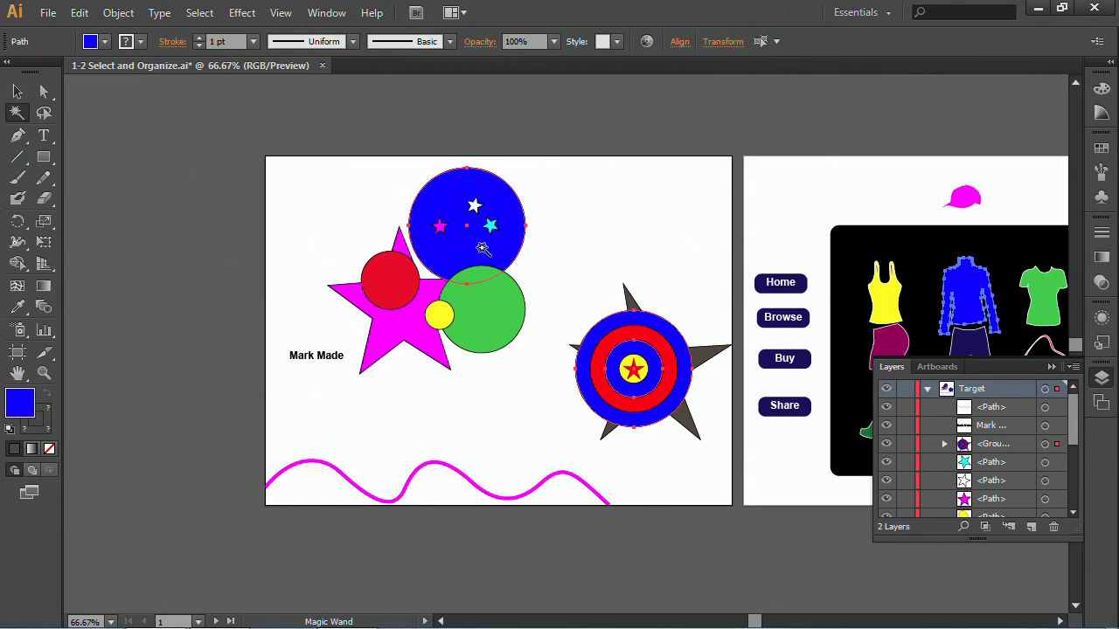
{"action": "left_click", "coordinate": [328, 13]}
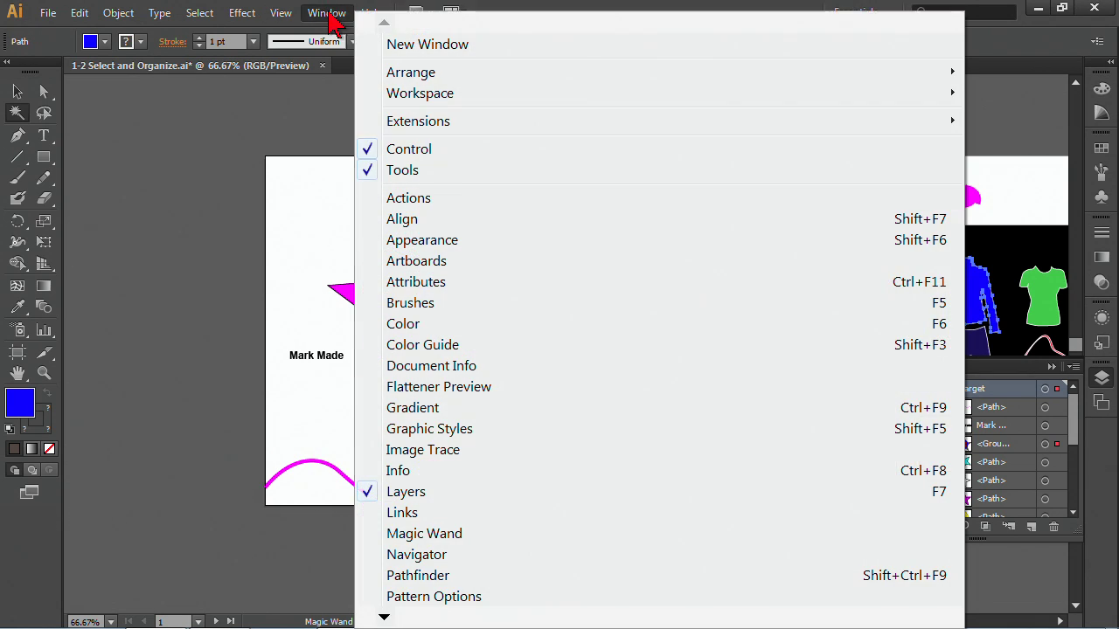
{"action": "left_click", "coordinate": [425, 535]}
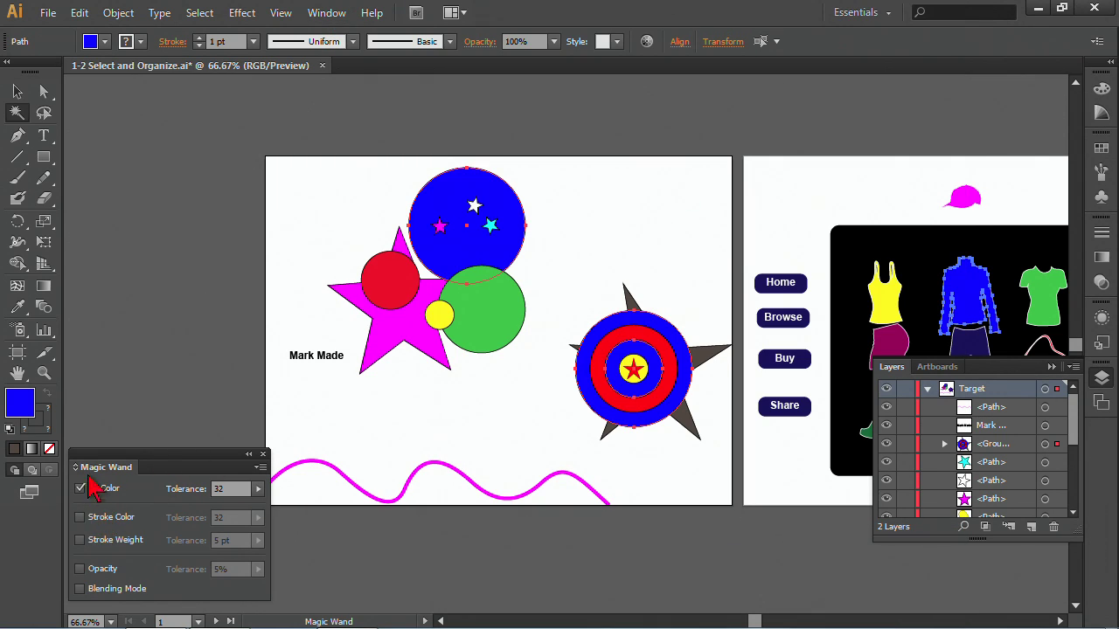
{"action": "left_click_drag", "start_coordinate": [139, 465], "coordinate": [149, 397]}
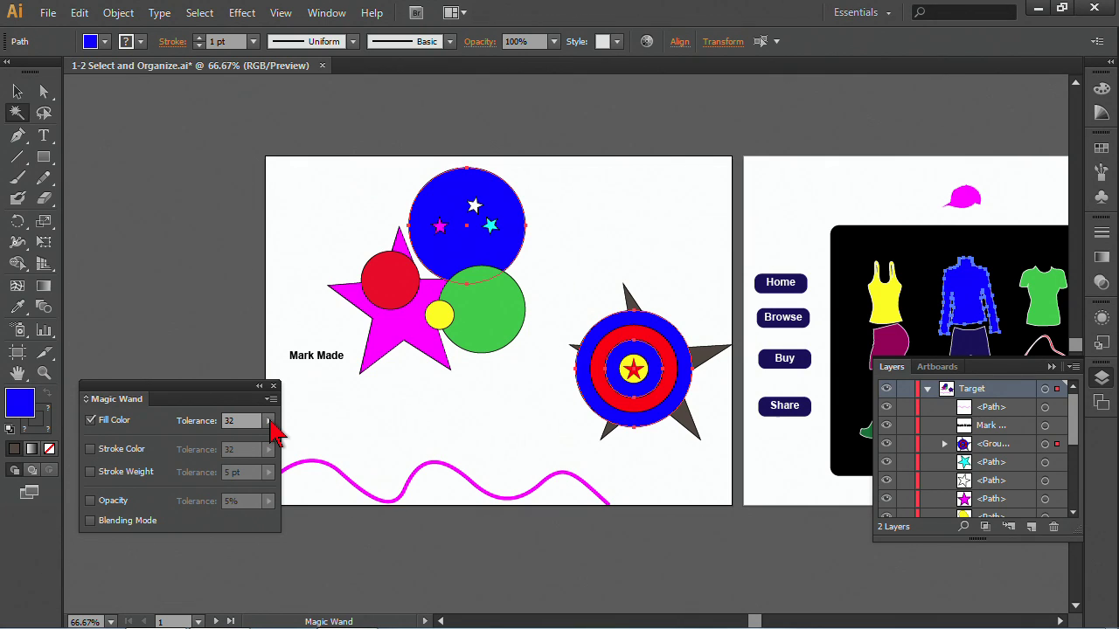
Raise the Fill Color Tolerance to 125 to select similar fills, lower it to 32, then deselect.
{"action": "left_click", "coordinate": [459, 393]}
{"action": "left_click", "coordinate": [476, 241]}
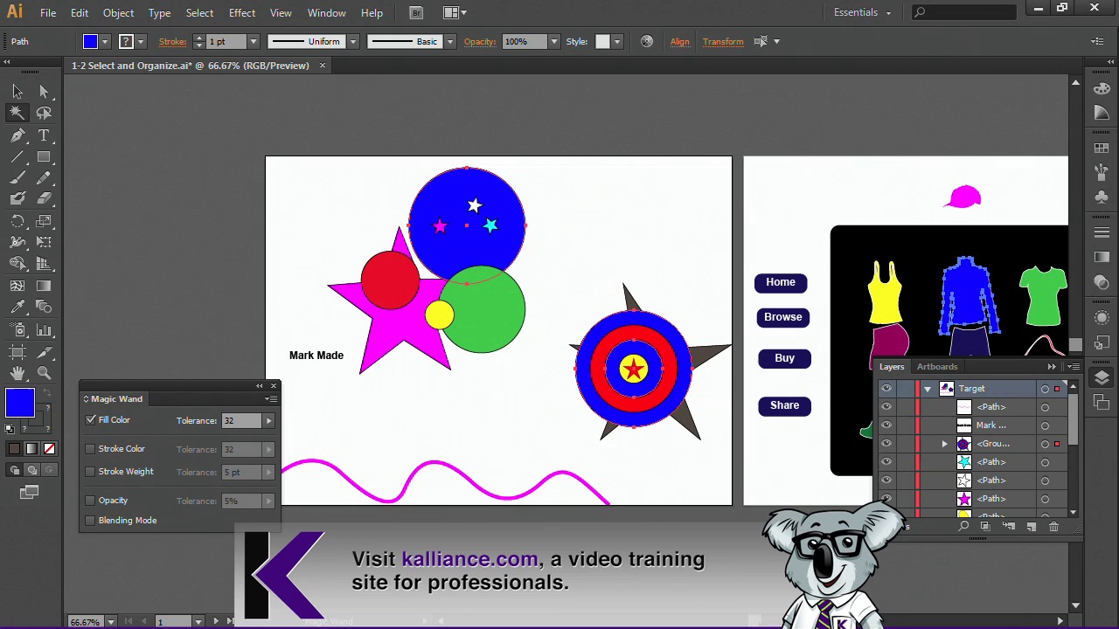
{"action": "scroll", "coordinate": [566, 331], "scroll_direction": "right", "scroll_amount": 5}
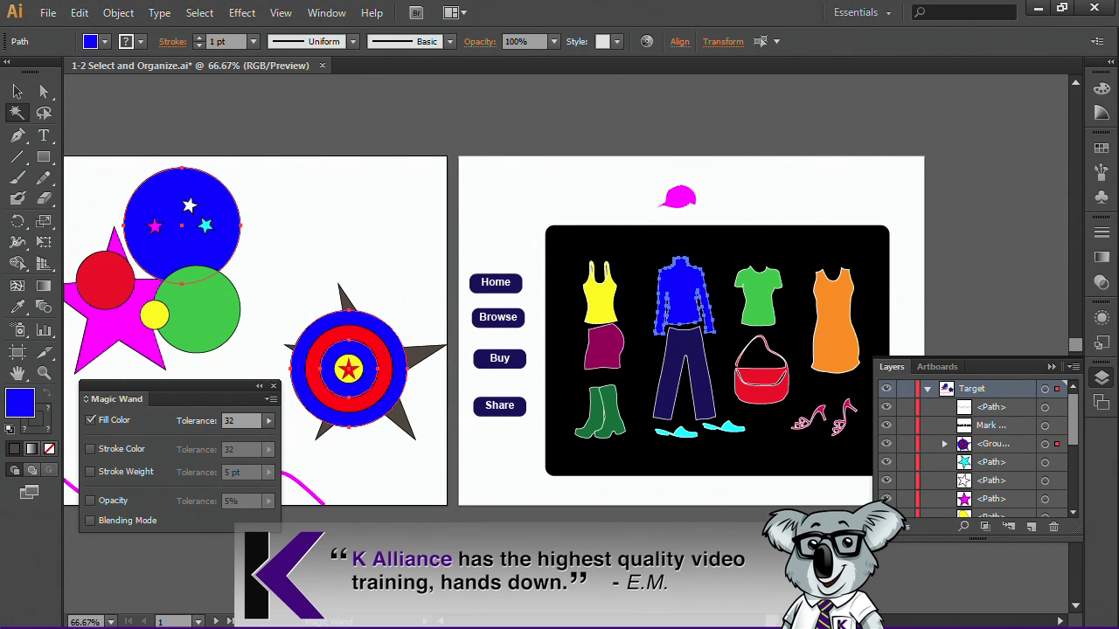
{"action": "left_click", "coordinate": [268, 420]}
{"action": "left_click_drag", "start_coordinate": [194, 442], "coordinate": [258, 450]}
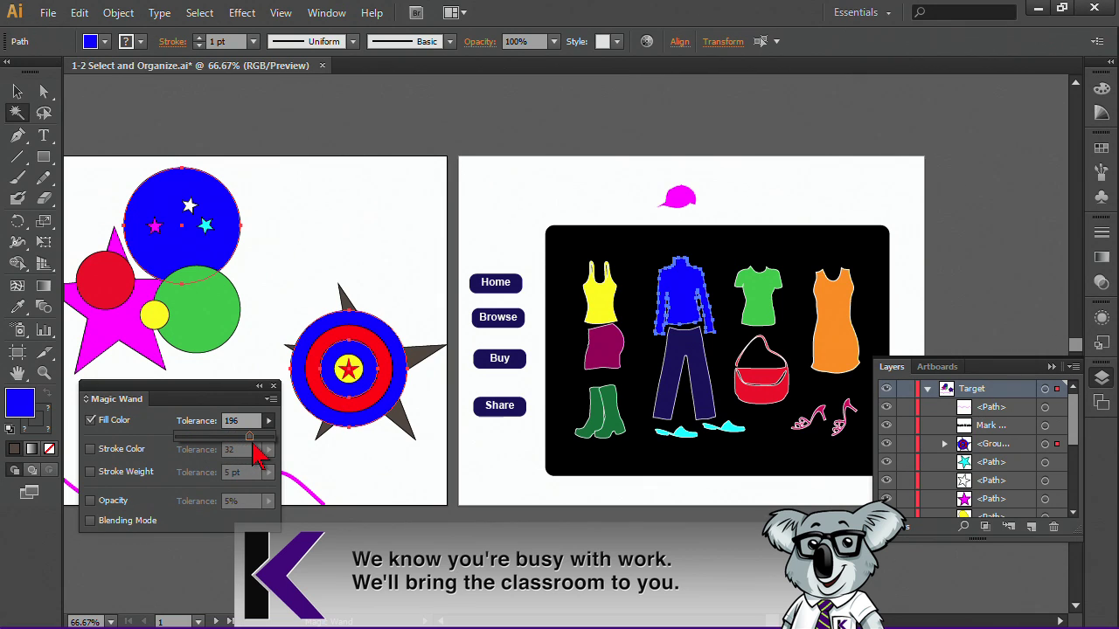
{"action": "left_click", "coordinate": [219, 219]}
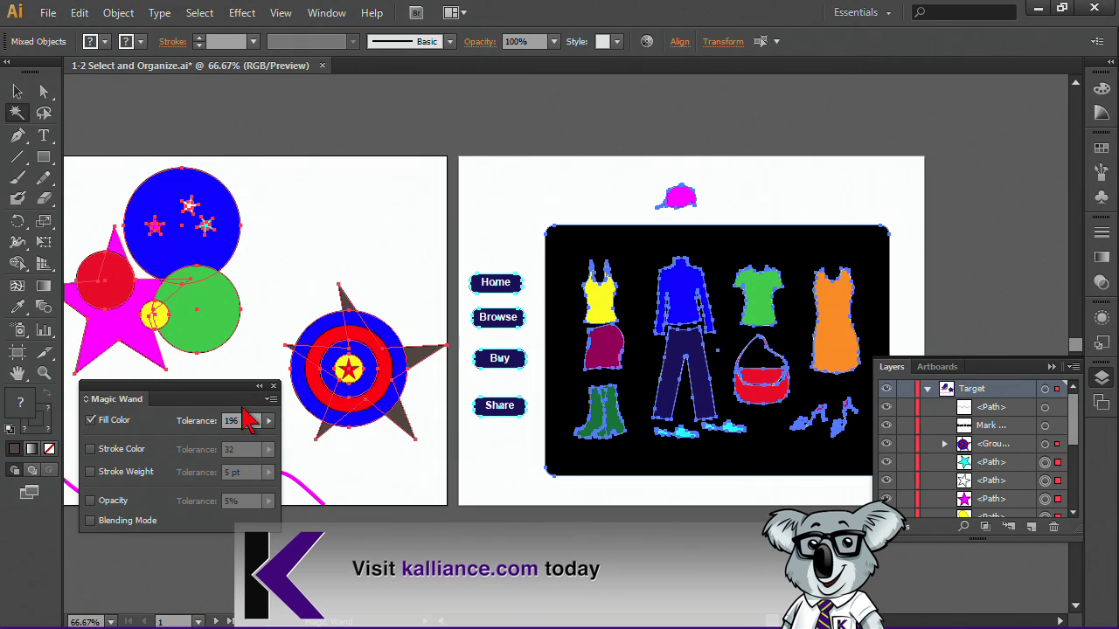
{"action": "left_click_drag", "start_coordinate": [268, 422], "coordinate": [204, 448]}
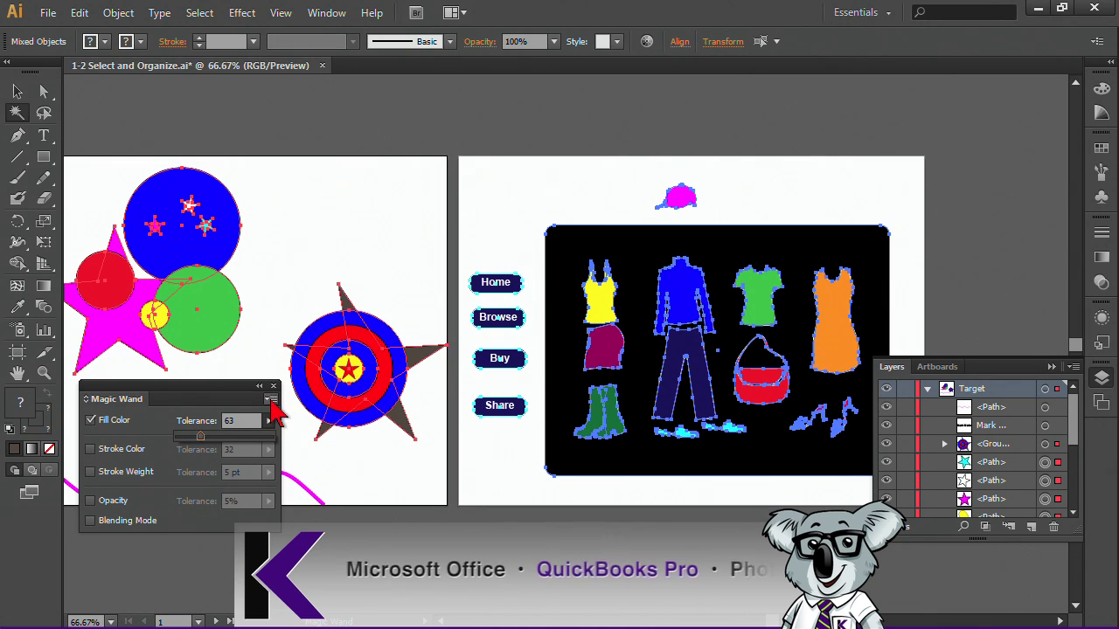
{"action": "left_click_drag", "start_coordinate": [200, 448], "coordinate": [194, 448]}
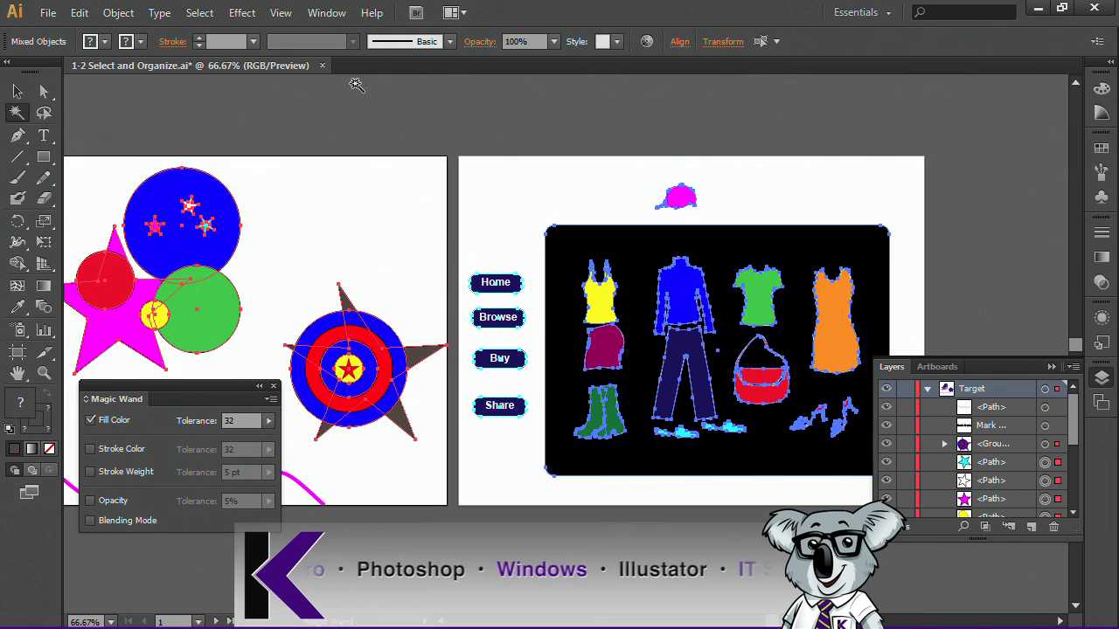
{"action": "left_click", "coordinate": [305, 251]}
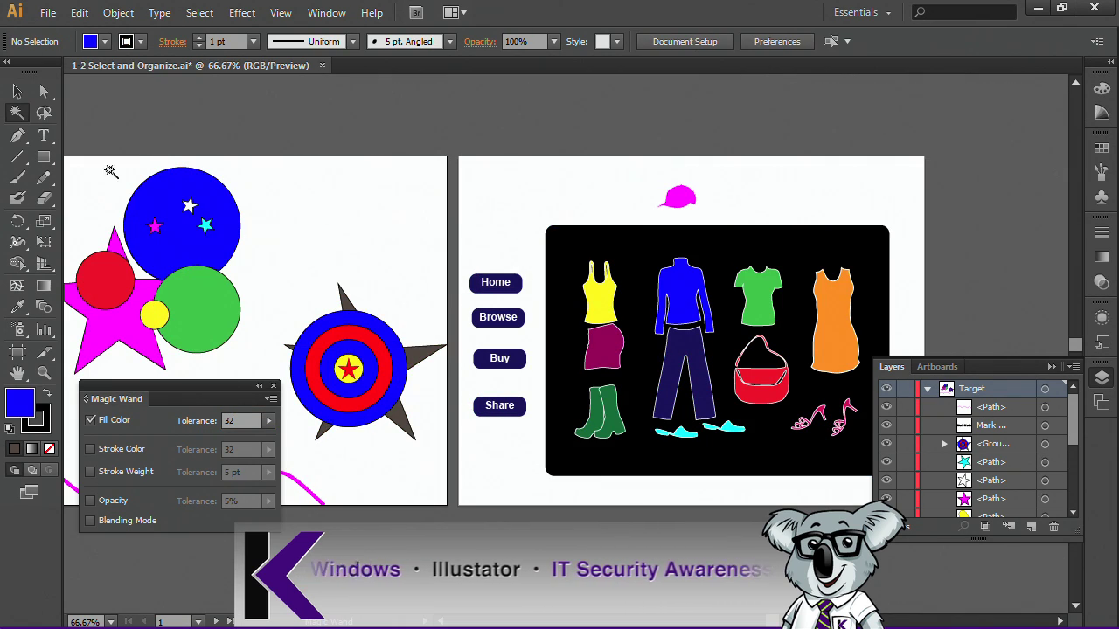
Return to the Selection tool, then zoom in on the blue circle and back out.
{"action": "left_click", "coordinate": [18, 90]}
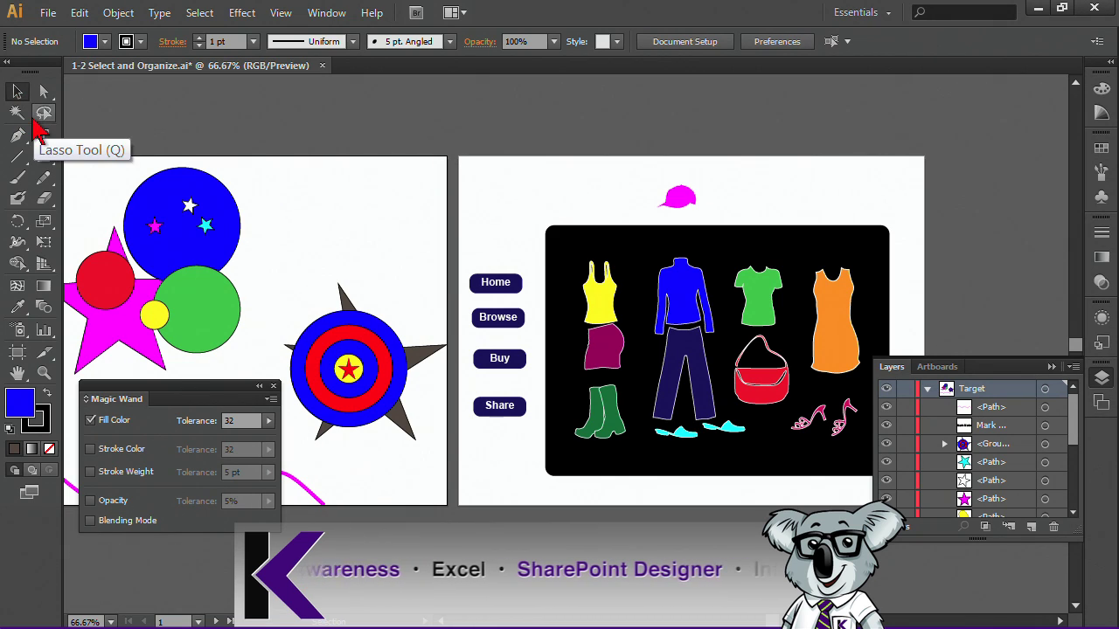
{"action": "left_click", "coordinate": [848, 44]}
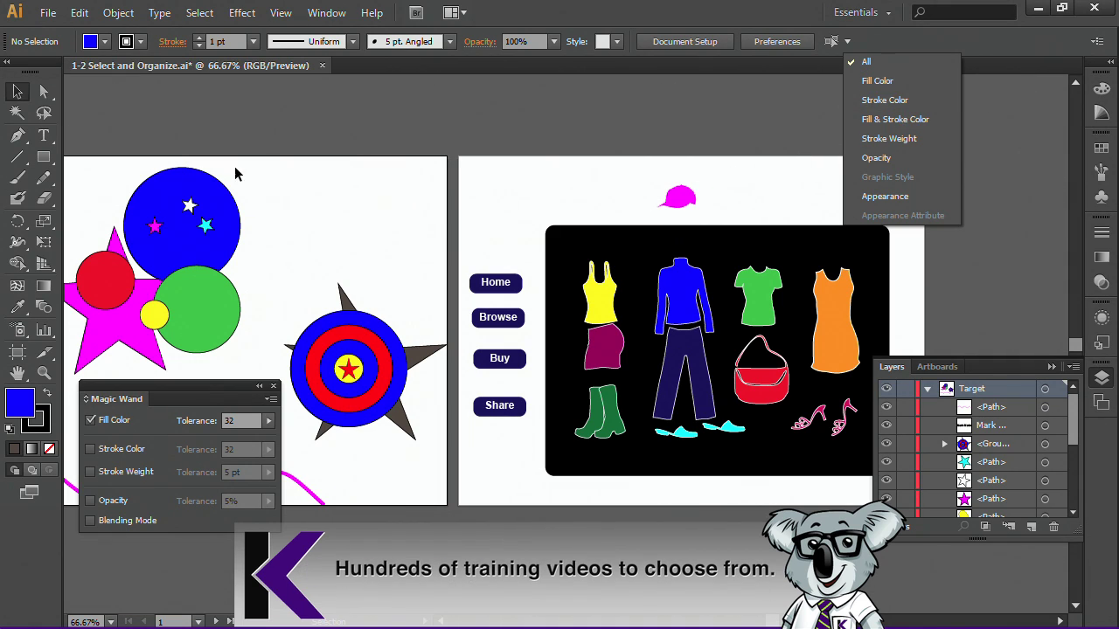
{"action": "left_click_drag", "start_coordinate": [131, 147], "coordinate": [312, 264]}
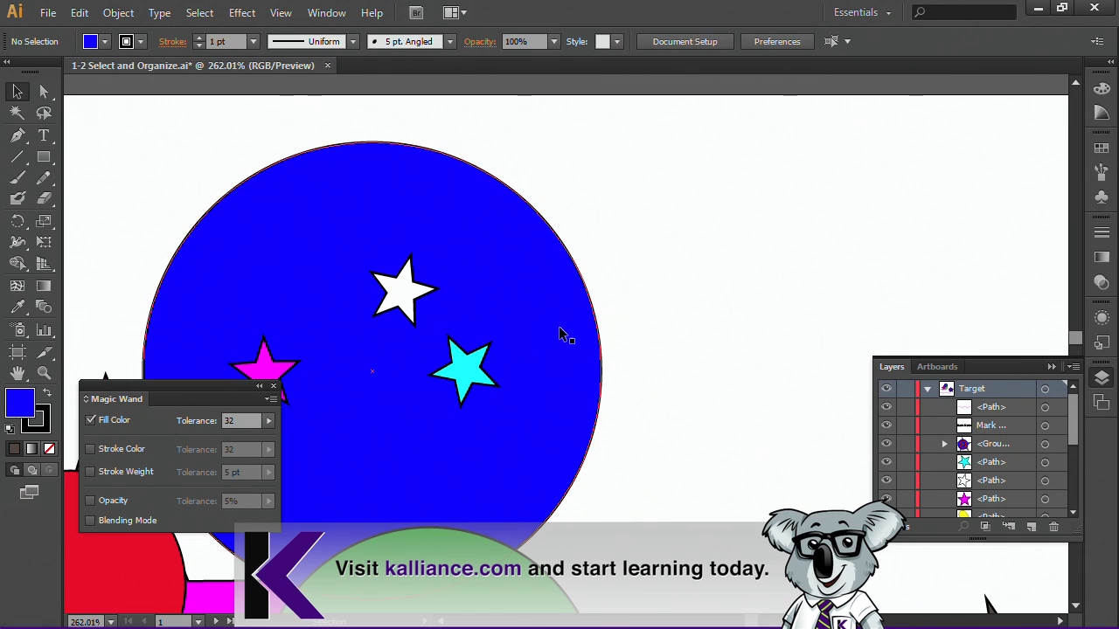
{"action": "key", "text": "ctrl+minus"}
{"action": "key", "text": "ctrl+minus"}
{"action": "key", "text": "ctrl+minus"}
{"action": "key", "text": "ctrl+minus"}
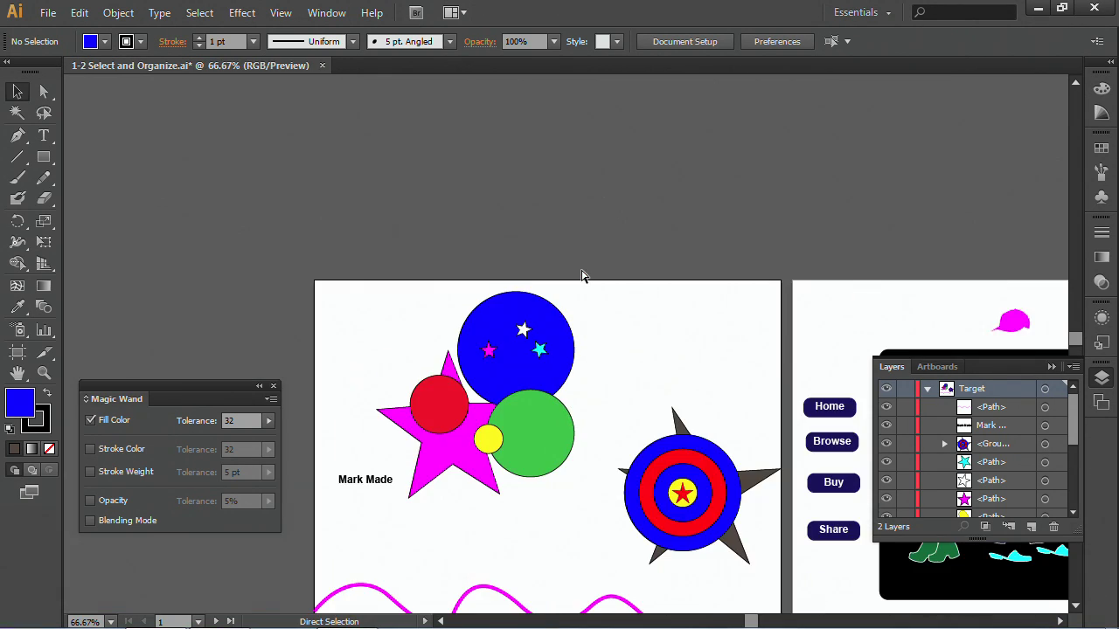
Select all objects sharing the blue fill, then those matching both fill and stroke color.
{"action": "left_click", "coordinate": [847, 41]}
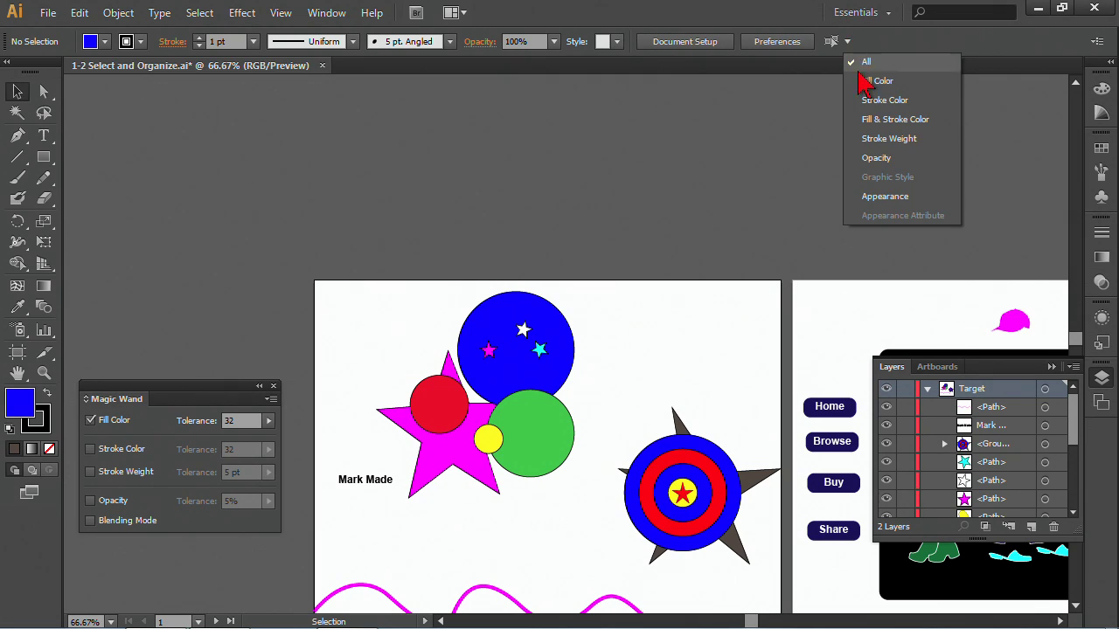
{"action": "left_click", "coordinate": [877, 81]}
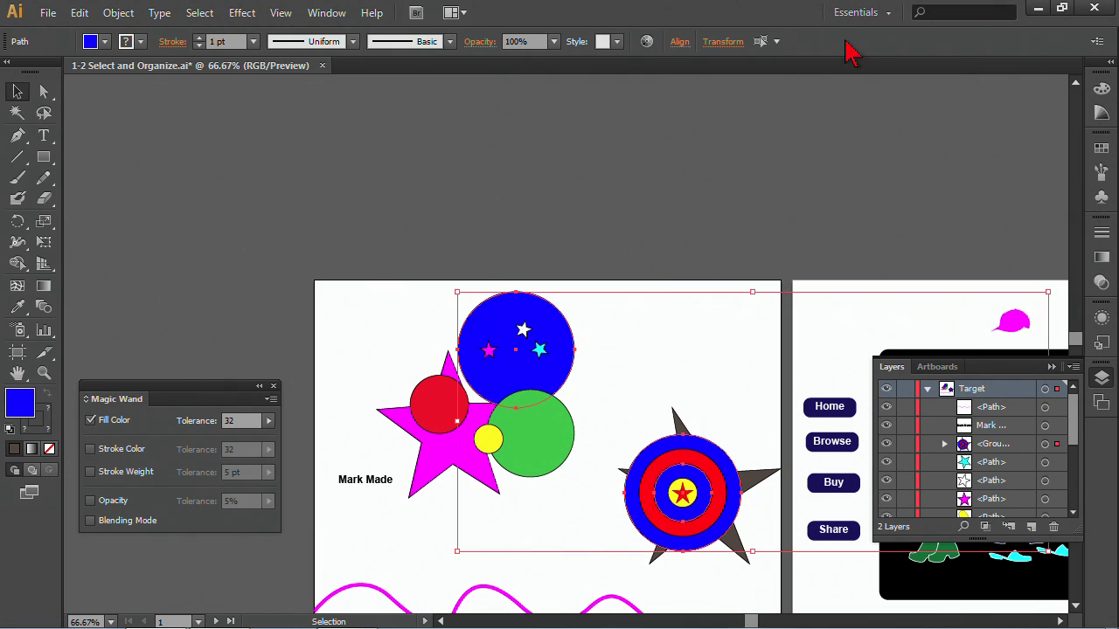
{"action": "left_click", "coordinate": [779, 41]}
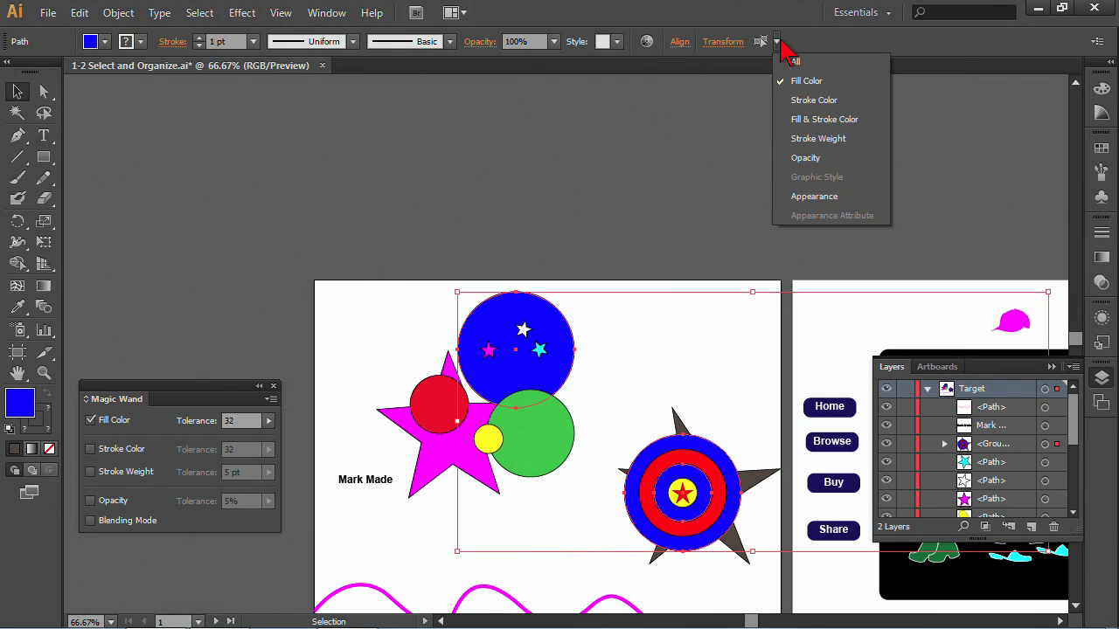
{"action": "left_click", "coordinate": [797, 120]}
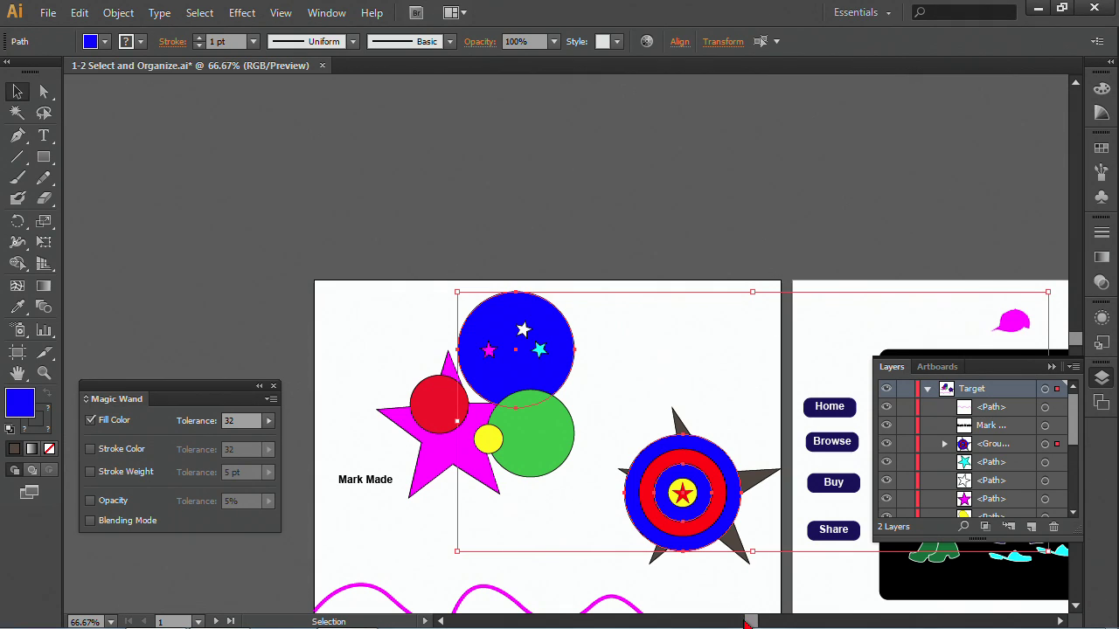
{"action": "left_click_drag", "start_coordinate": [750, 622], "coordinate": [769, 621]}
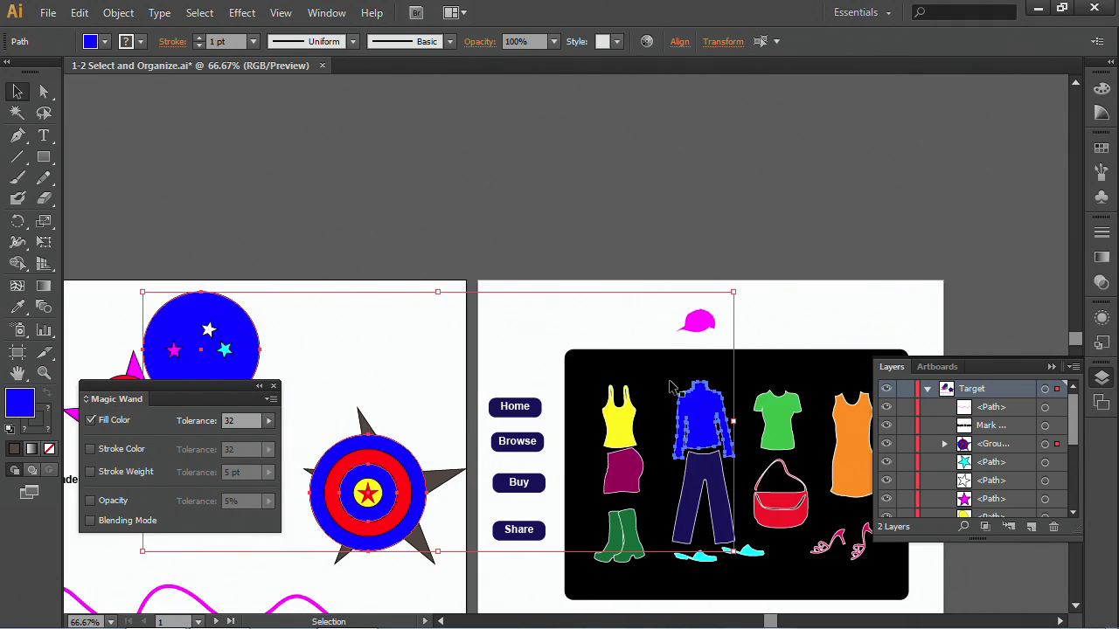
Select every object with the same 1 pt stroke weight and close the similarity options list.
{"action": "left_click", "coordinate": [776, 41]}
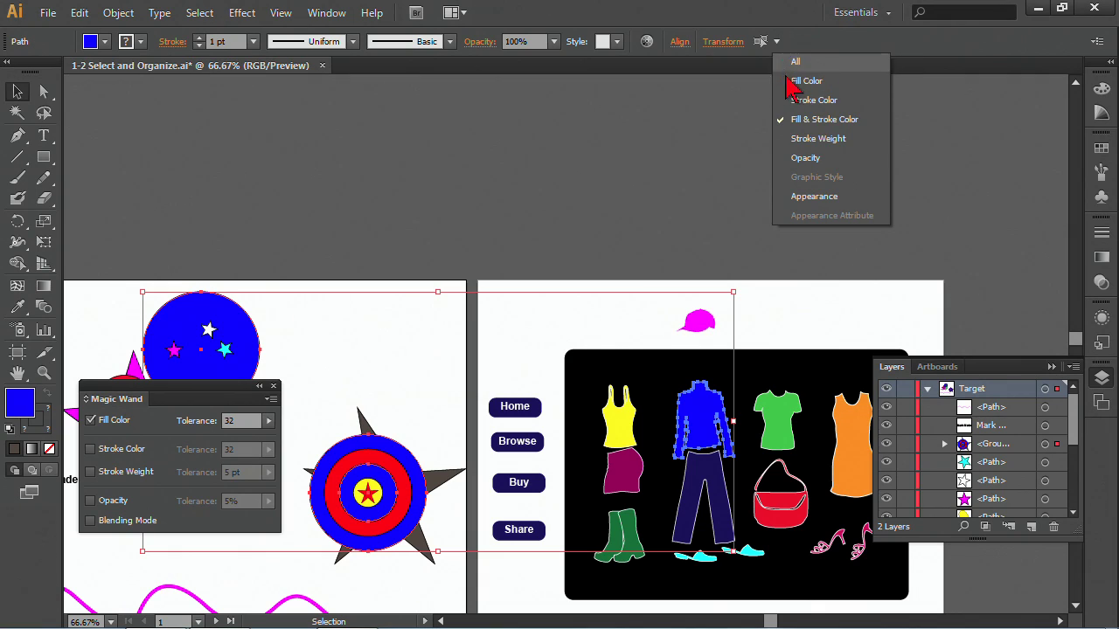
{"action": "left_click", "coordinate": [798, 140]}
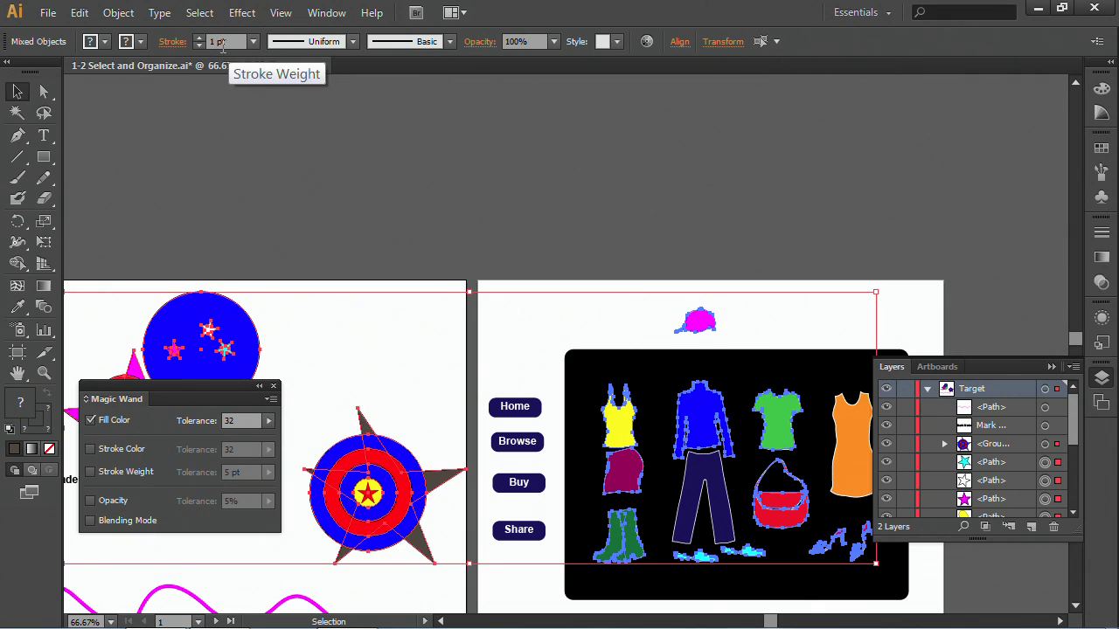
{"action": "left_click", "coordinate": [776, 42]}
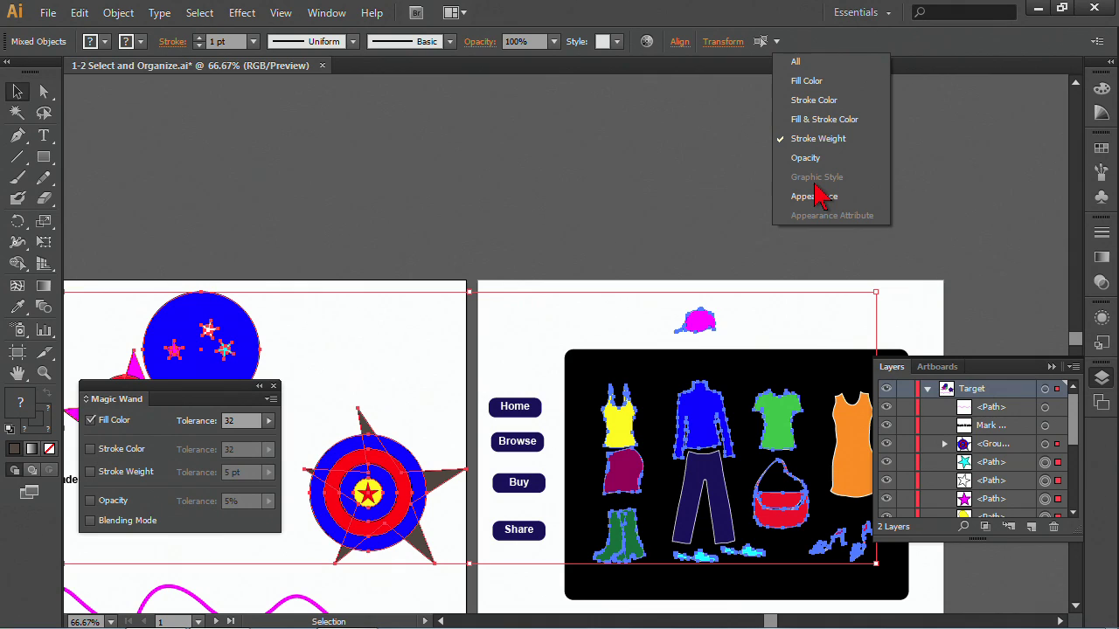
{"action": "left_click", "coordinate": [778, 45]}
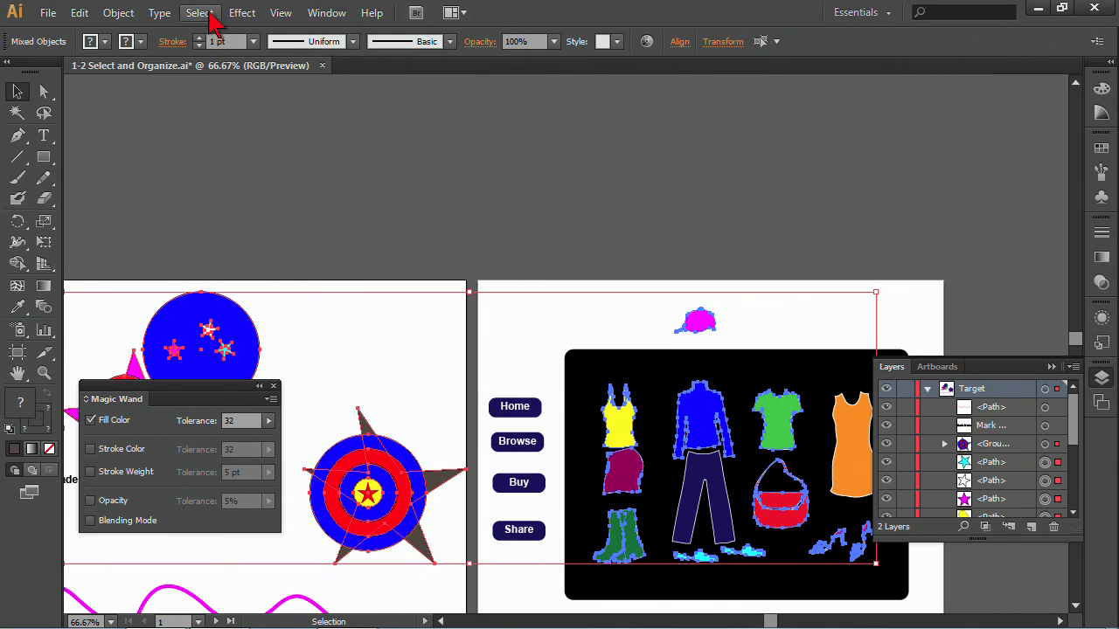
{"action": "left_click", "coordinate": [206, 14]}
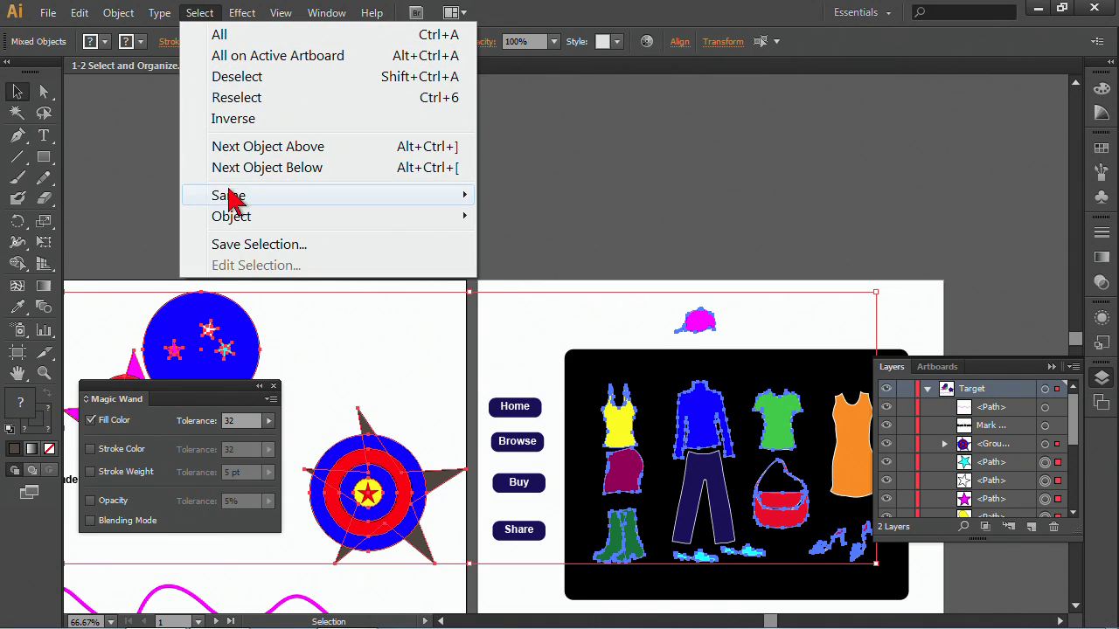
{"action": "mouse_move", "coordinate": [232, 197]}
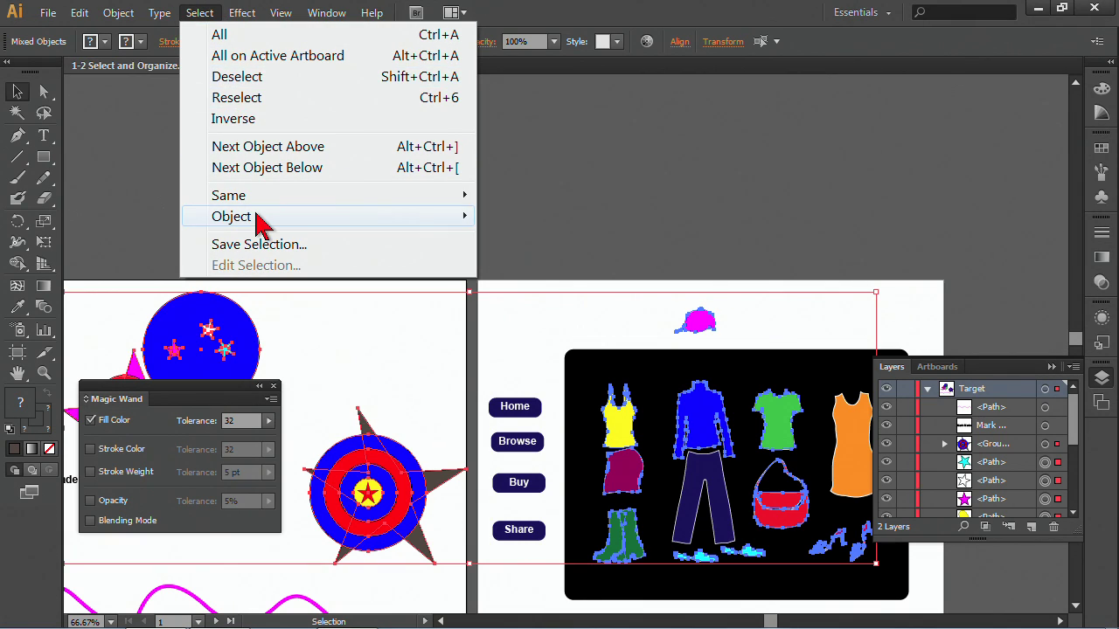
{"action": "mouse_move", "coordinate": [262, 224]}
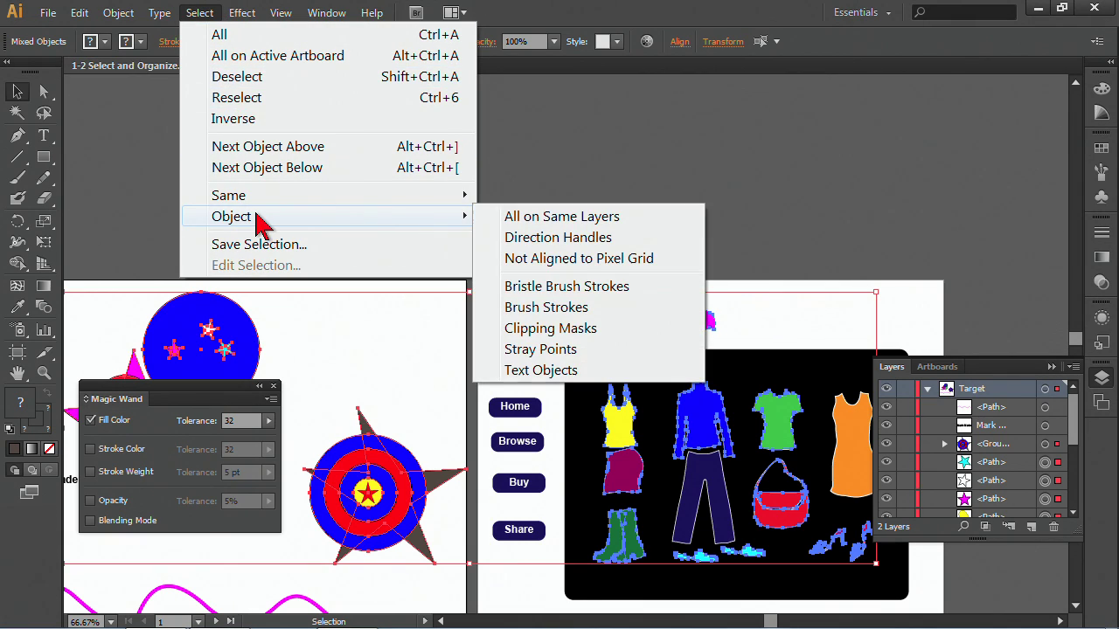
{"action": "left_click", "coordinate": [543, 349]}
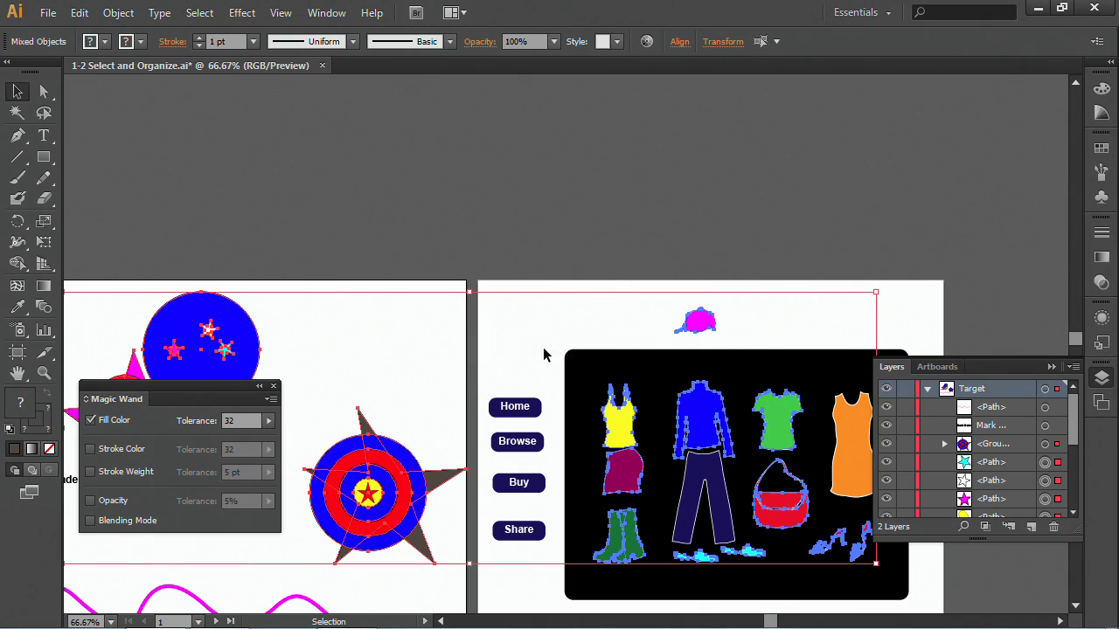
Zoom out to show both artboards, clear the selection, and try Select > Object > Stray Points.
{"action": "key", "text": "ctrl+minus"}
{"action": "key", "text": "ctrl+minus"}
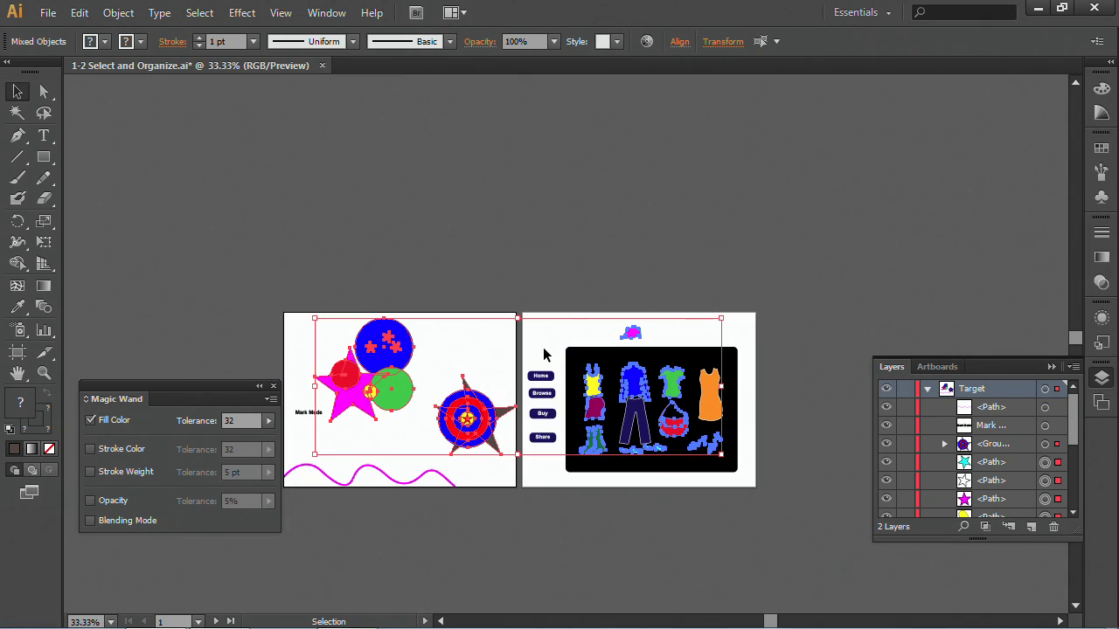
{"action": "left_click", "coordinate": [443, 288]}
{"action": "left_click", "coordinate": [200, 13]}
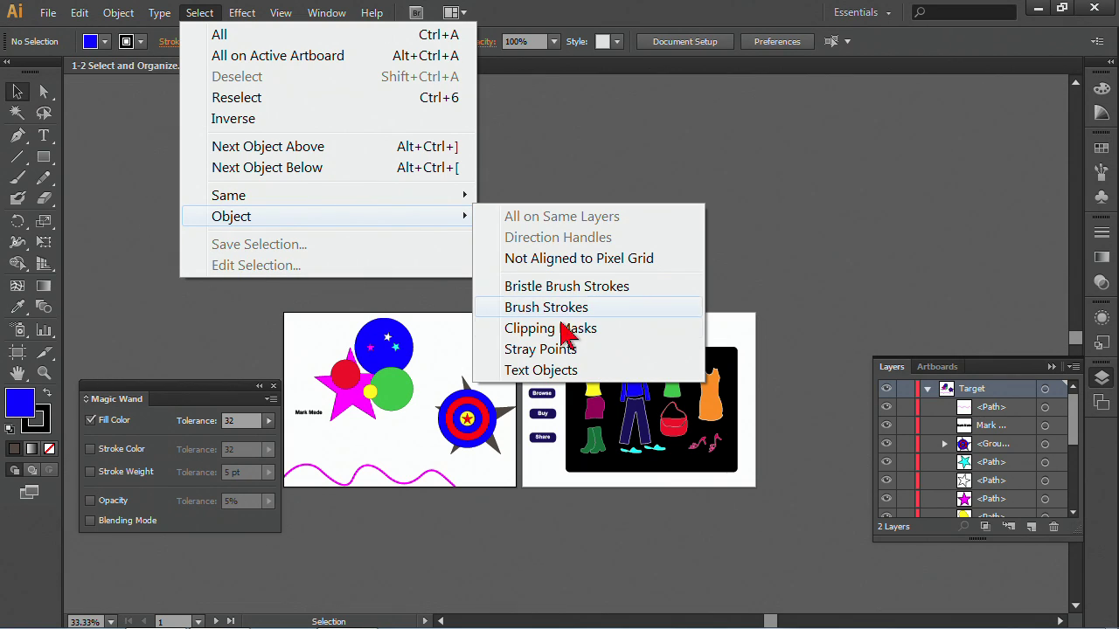
{"action": "left_click", "coordinate": [560, 349]}
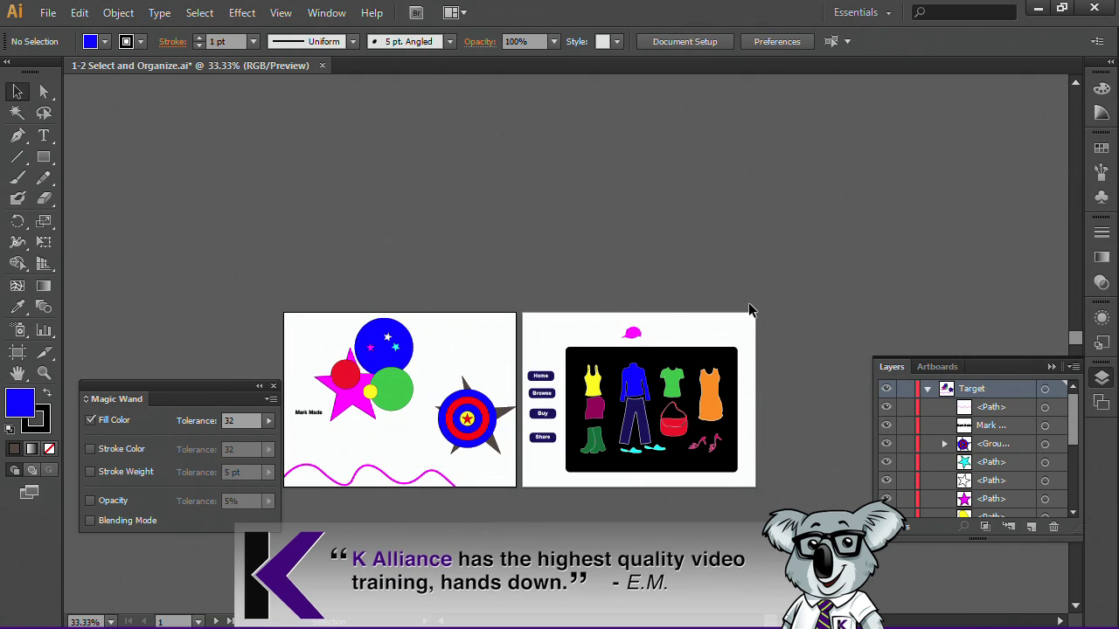
{"action": "left_click", "coordinate": [200, 13]}
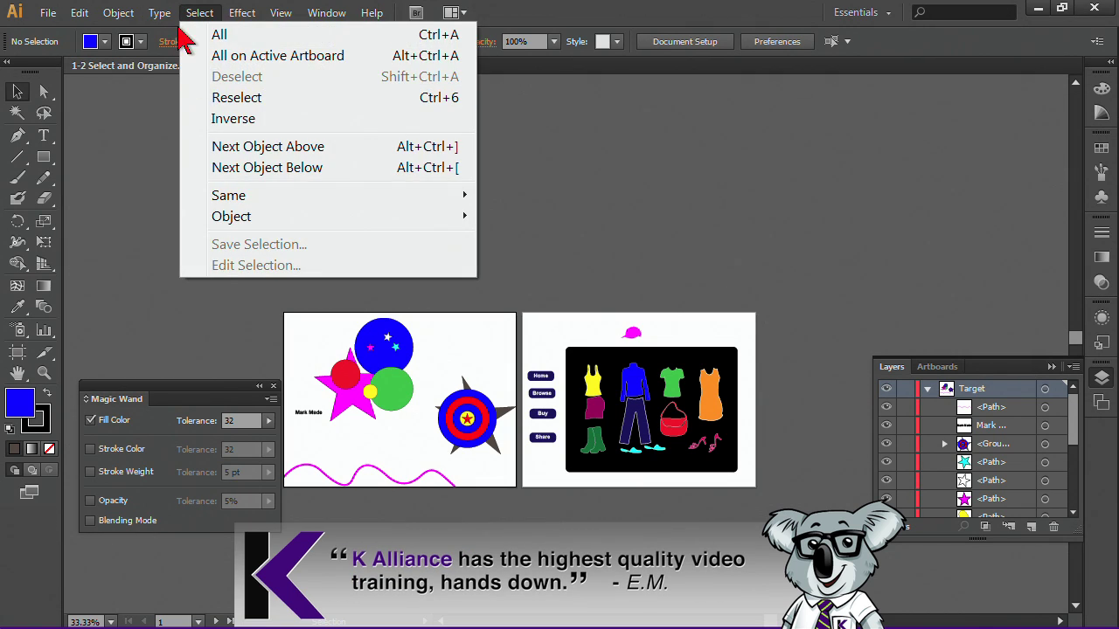
{"action": "mouse_move", "coordinate": [240, 218]}
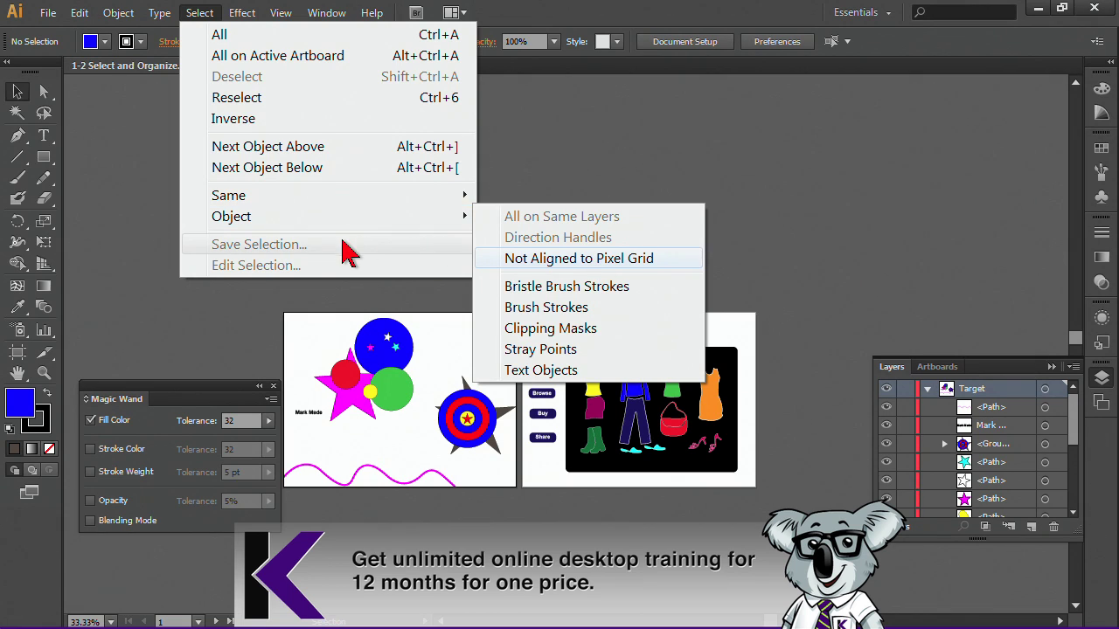
Zoom in on the left artboard's shapes and move the Magic Wand panel aside.
{"action": "left_click", "coordinate": [481, 340]}
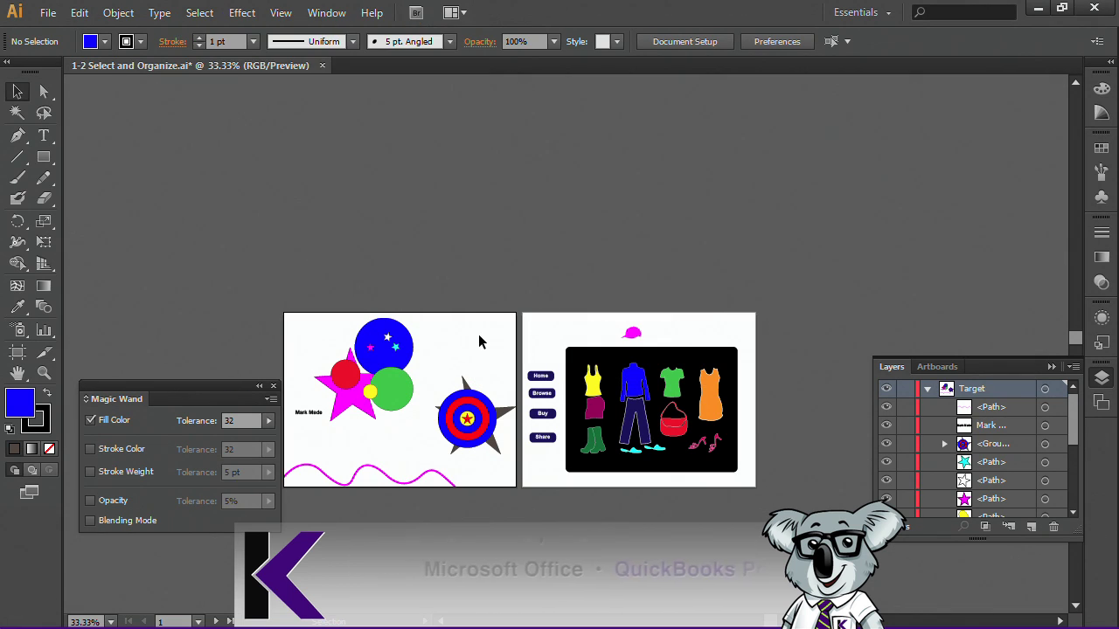
{"action": "left_click_drag", "start_coordinate": [308, 286], "coordinate": [538, 436]}
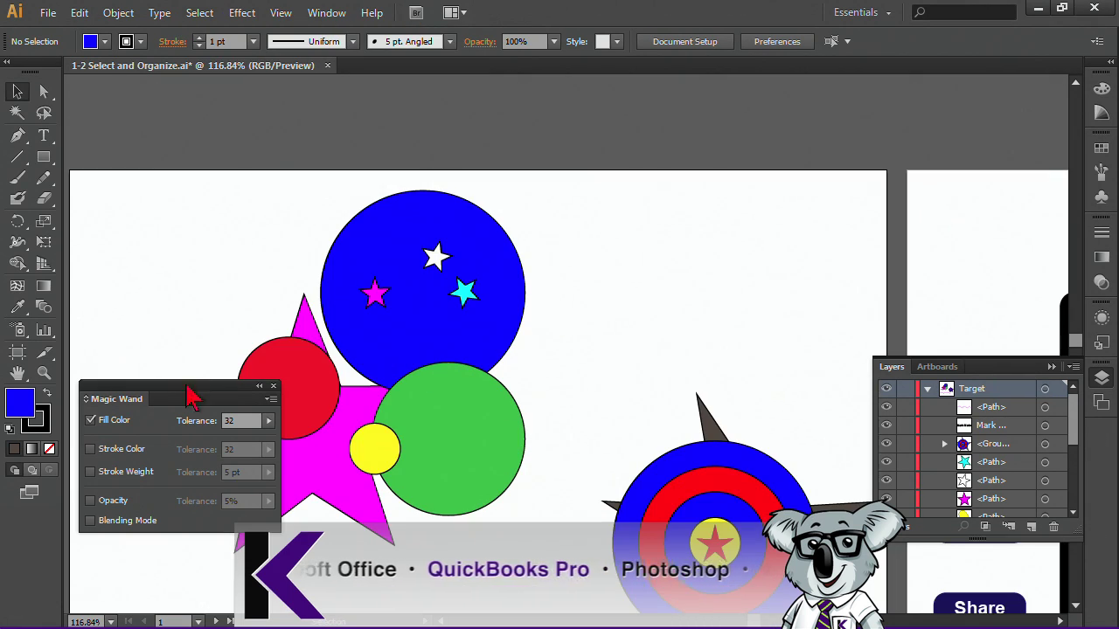
{"action": "left_click_drag", "start_coordinate": [249, 385], "coordinate": [927, 158]}
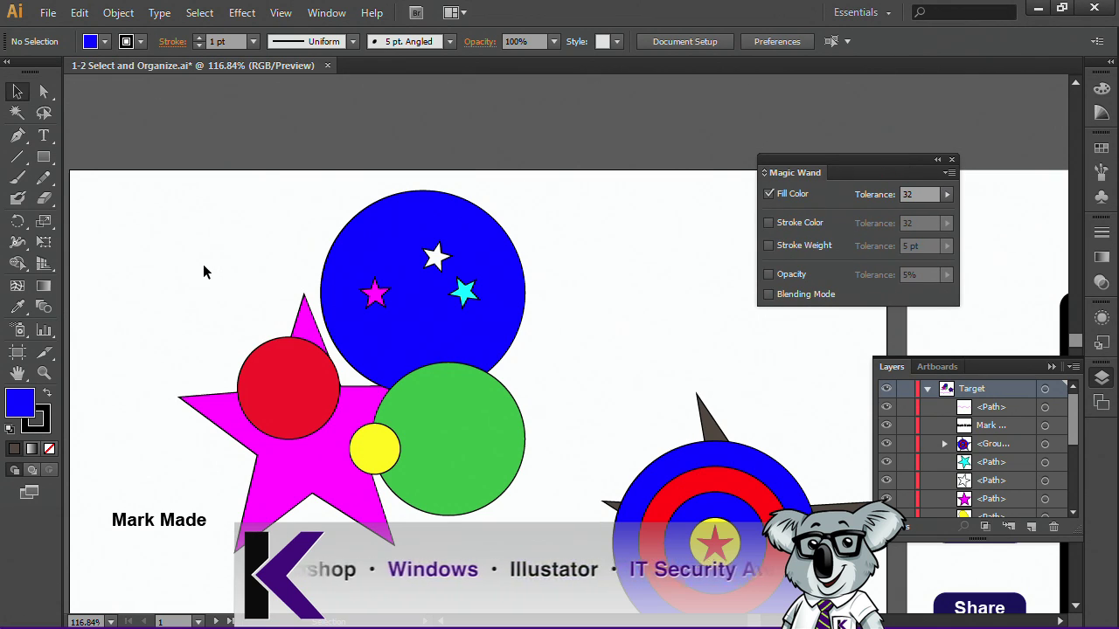
Select the magenta, white and cyan stars and save them as the selection 'Star'.
{"action": "left_click", "coordinate": [377, 297]}
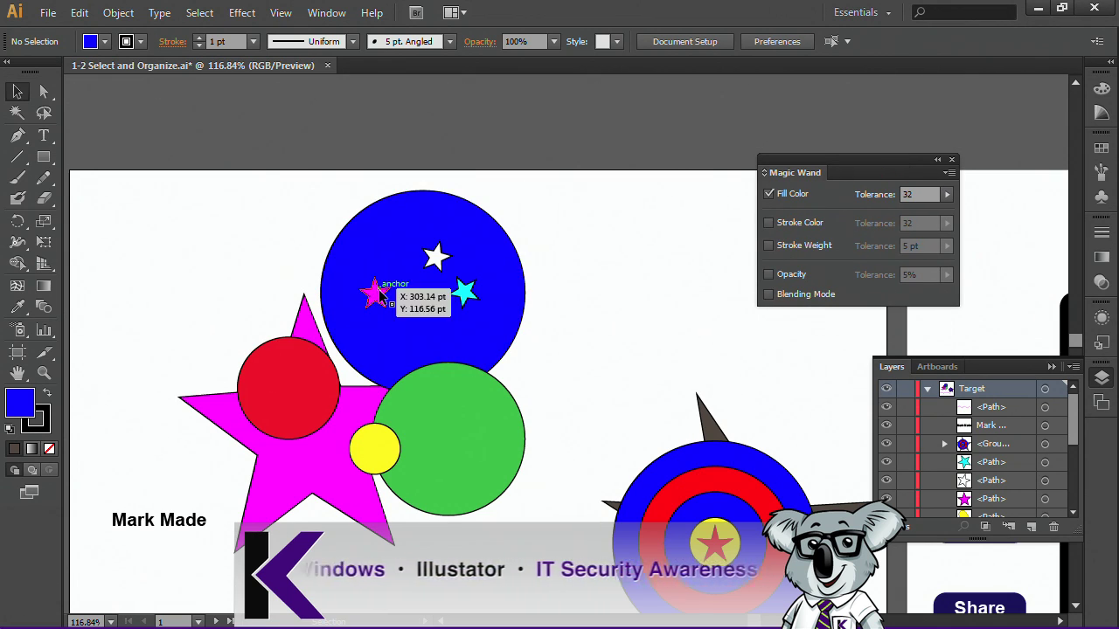
{"action": "left_click", "coordinate": [435, 256], "text": "shift"}
{"action": "left_click", "coordinate": [466, 300], "text": "shift"}
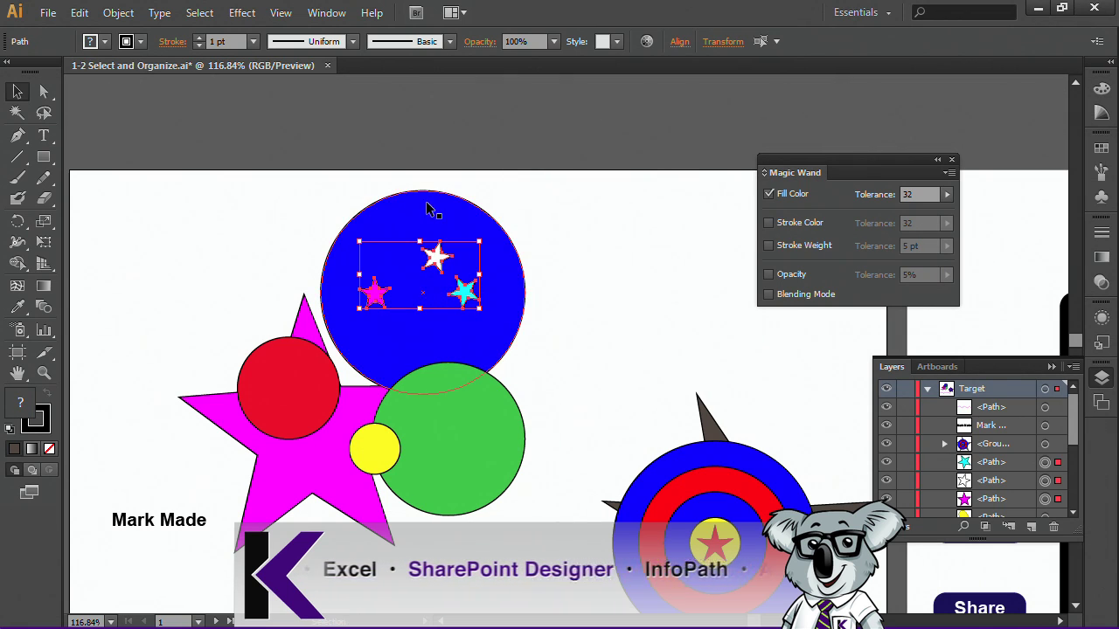
{"action": "left_click", "coordinate": [199, 12]}
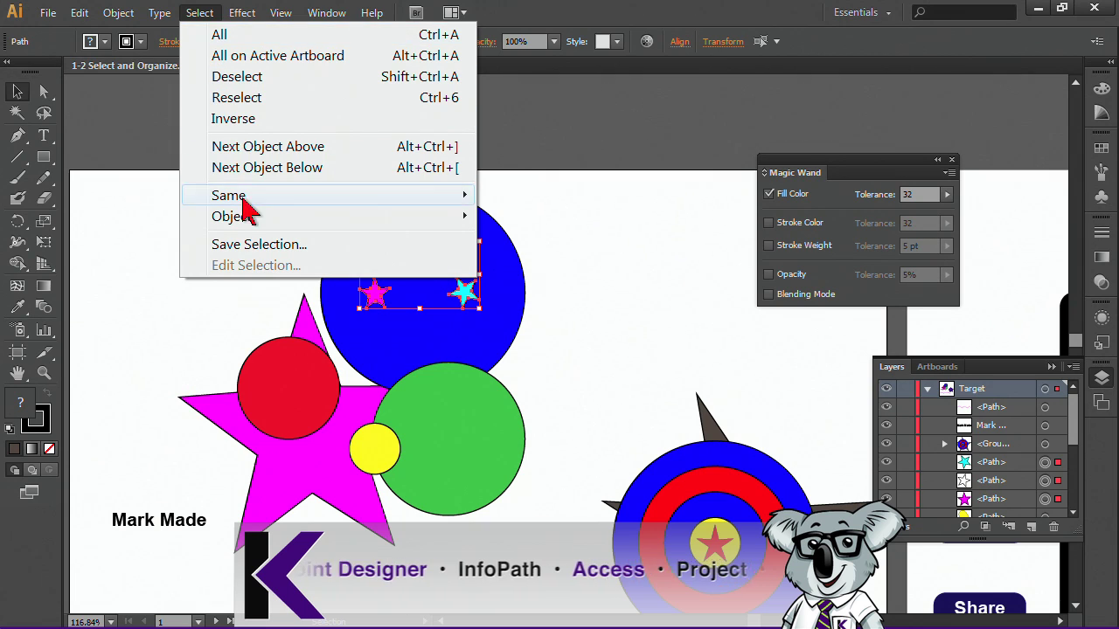
{"action": "left_click", "coordinate": [248, 245]}
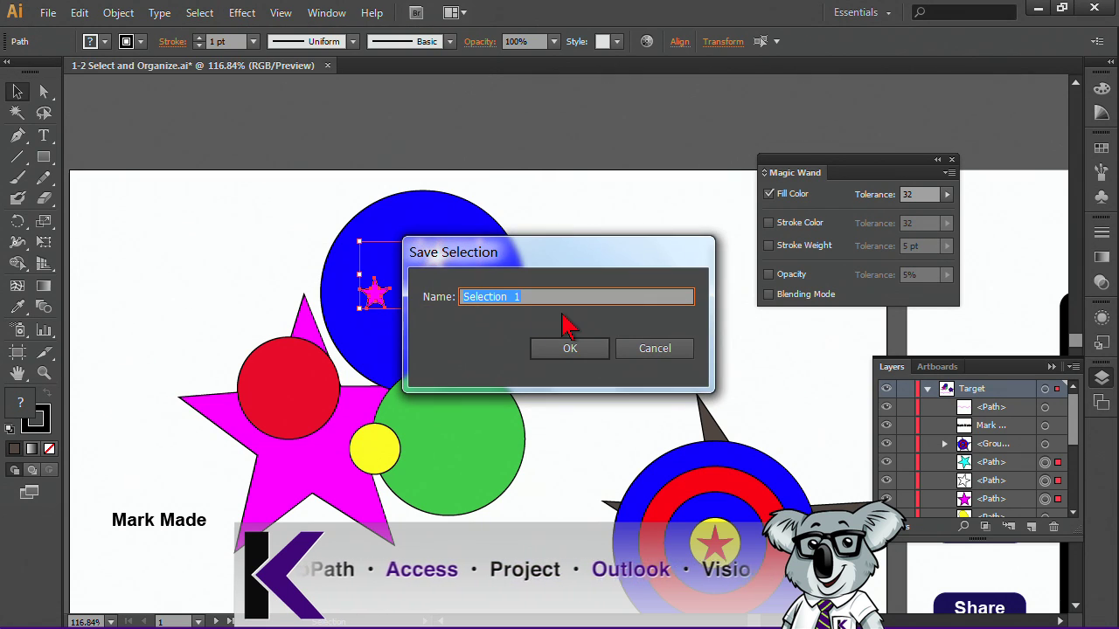
{"action": "type", "text": "Stars"}
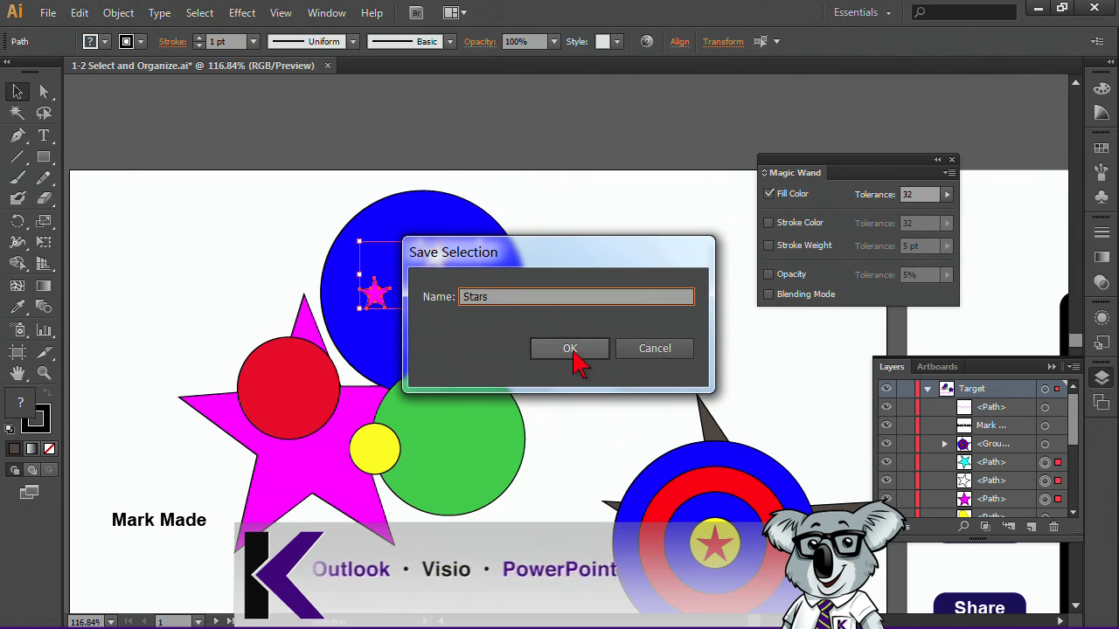
{"action": "left_click", "coordinate": [573, 352]}
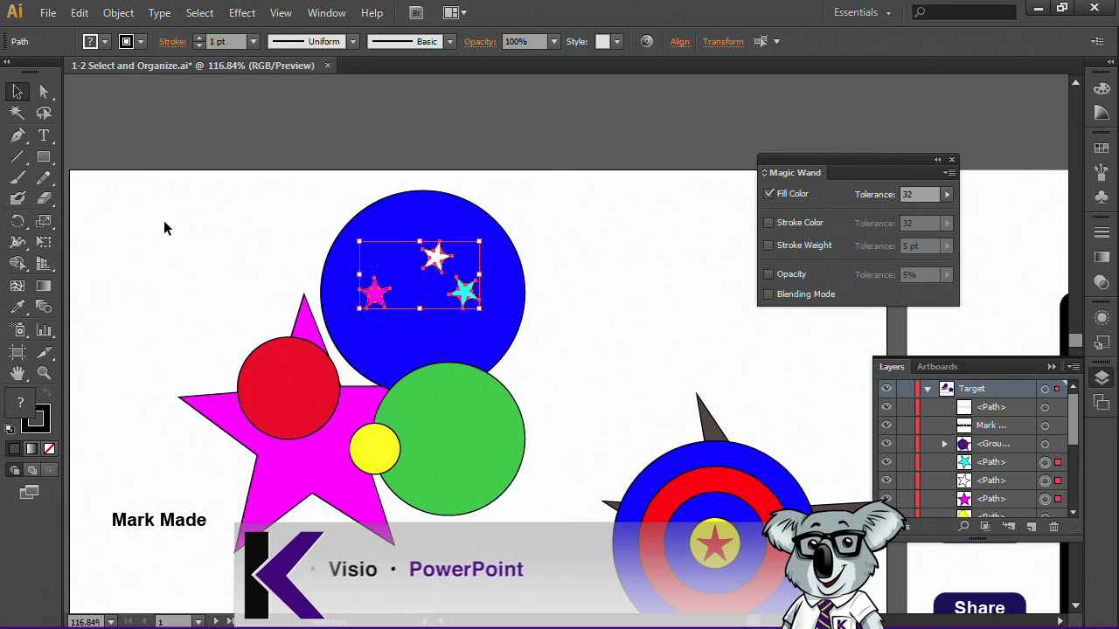
Deselect the stars, then reload them from the saved 'Star' selection.
{"action": "left_click", "coordinate": [163, 229]}
{"action": "left_click", "coordinate": [206, 12]}
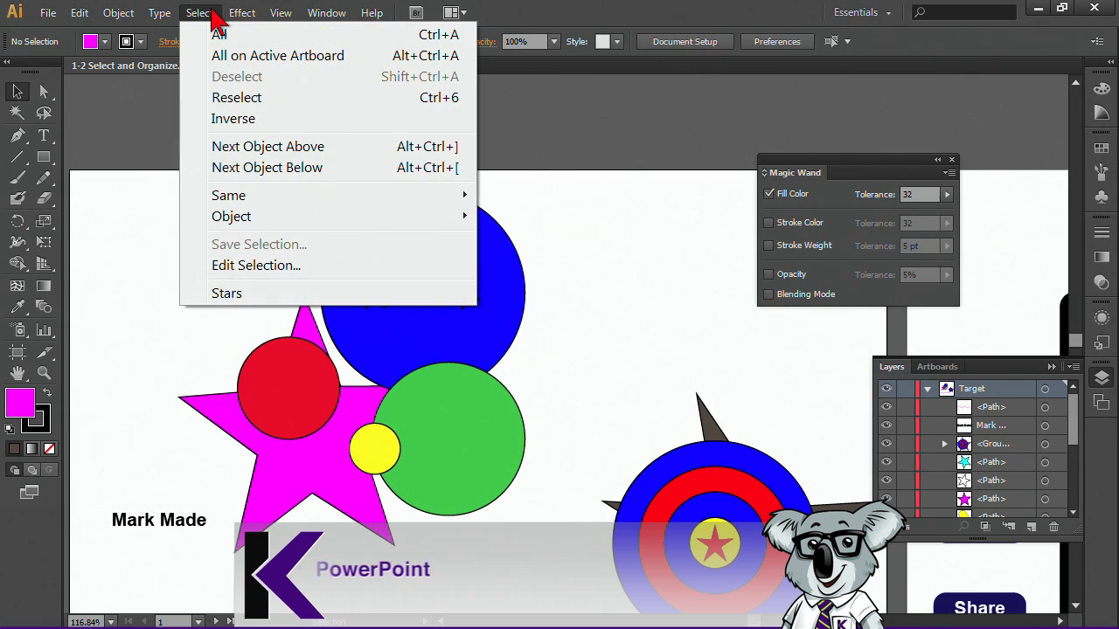
{"action": "left_click", "coordinate": [226, 294]}
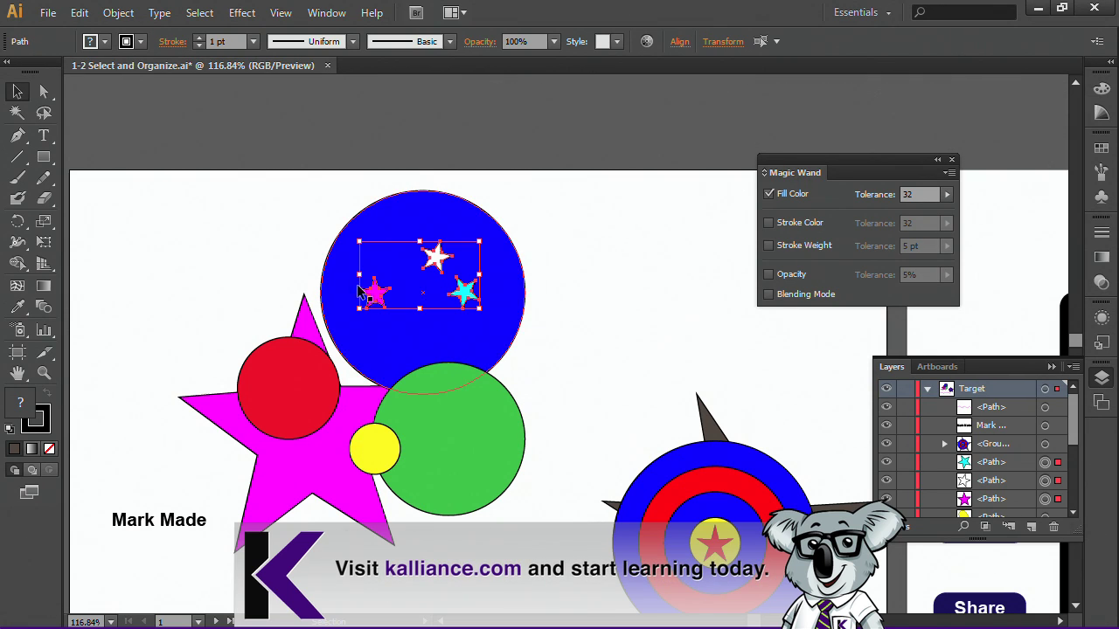
Move the three stars up and right, enlarge them slightly, and fill them taupe.
{"action": "left_click_drag", "start_coordinate": [356, 295], "coordinate": [379, 286]}
{"action": "left_click_drag", "start_coordinate": [504, 299], "coordinate": [514, 326]}
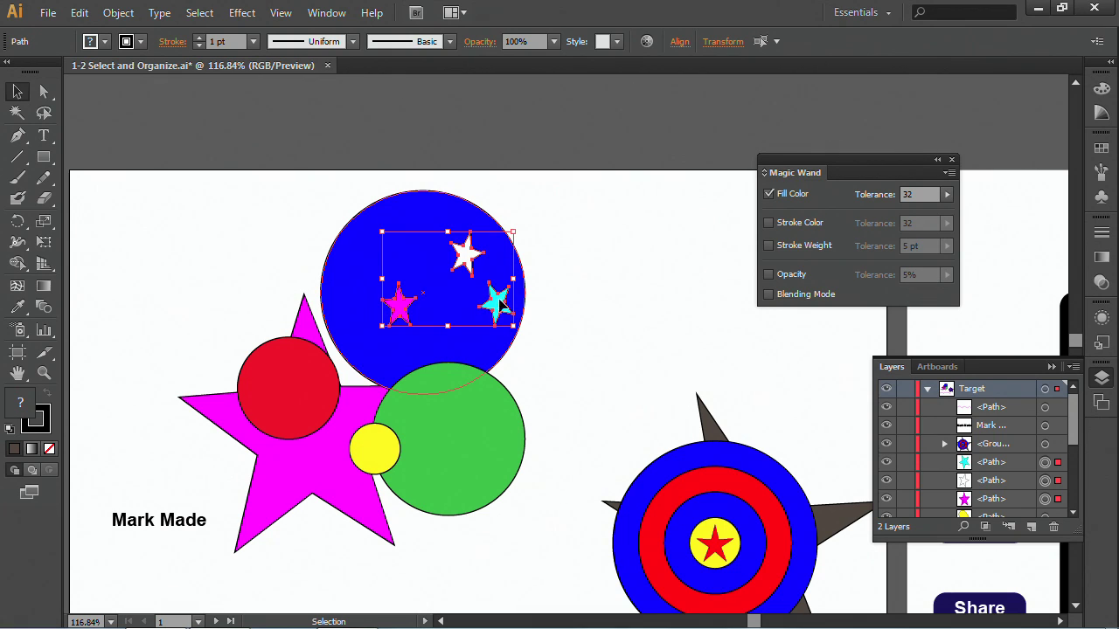
{"action": "left_click", "coordinate": [104, 41]}
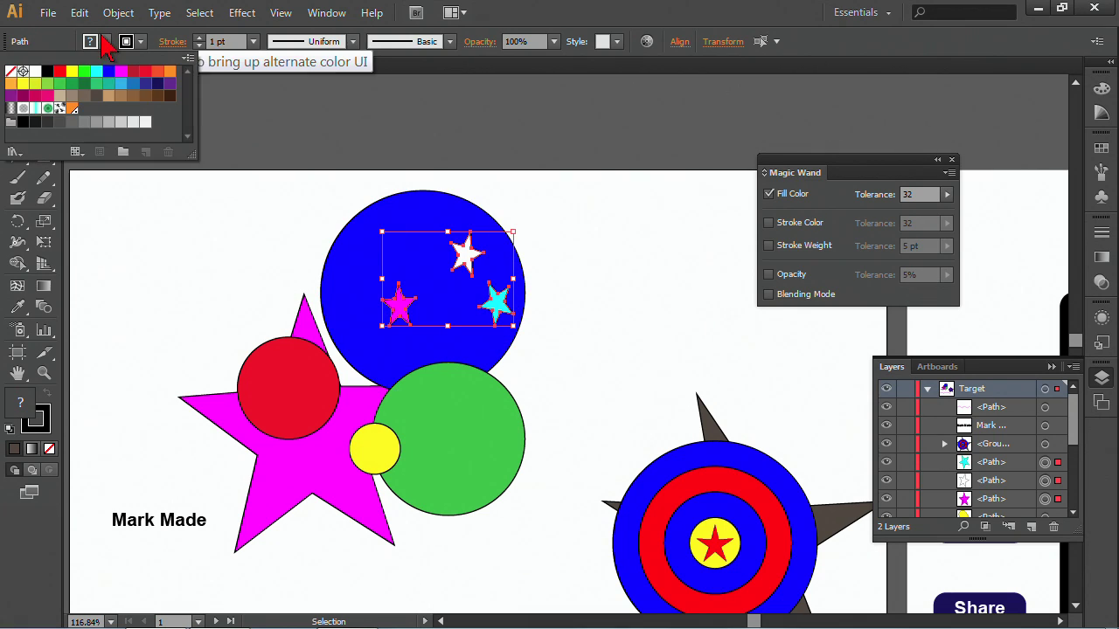
{"action": "left_click", "coordinate": [72, 96]}
{"action": "left_click", "coordinate": [588, 251]}
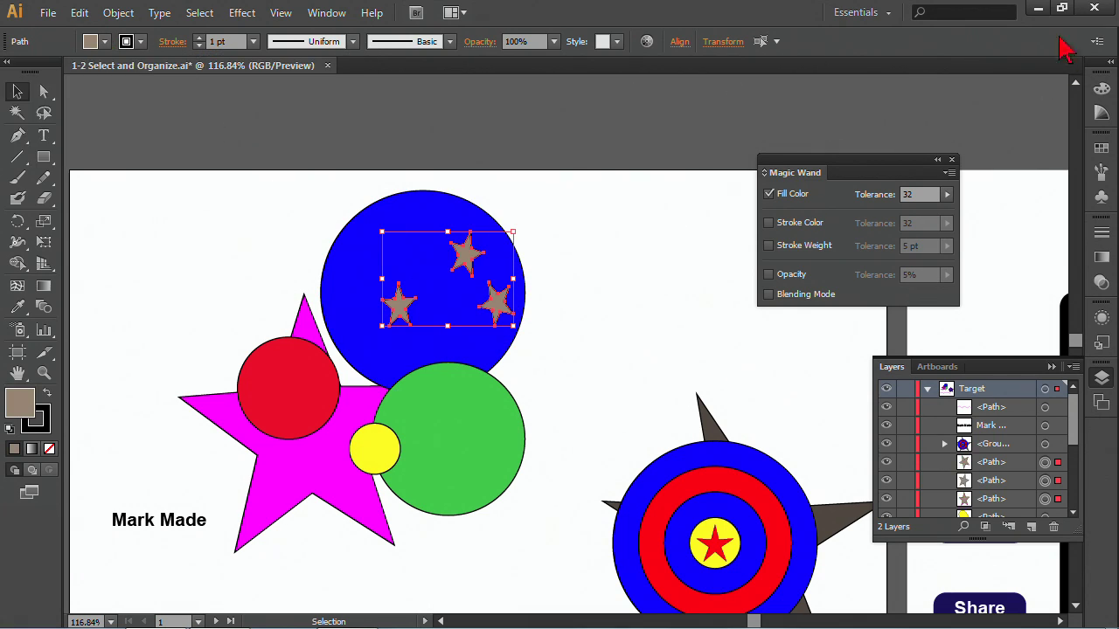